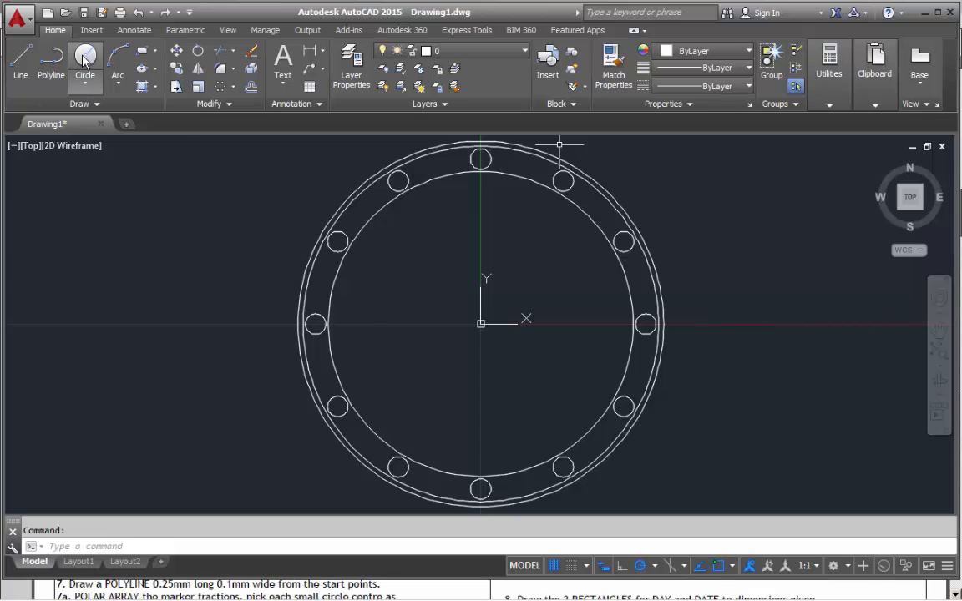
# Draw a 0.25 mm diameter circle centred on the origin at the middle of the watch dial
pyautogui.click(85, 84)
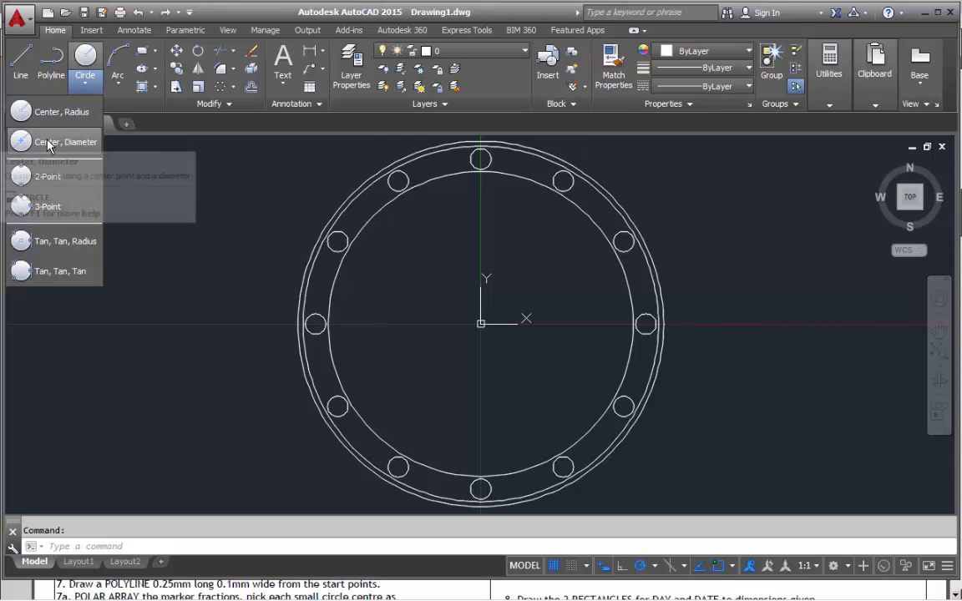
pyautogui.click(50, 144)
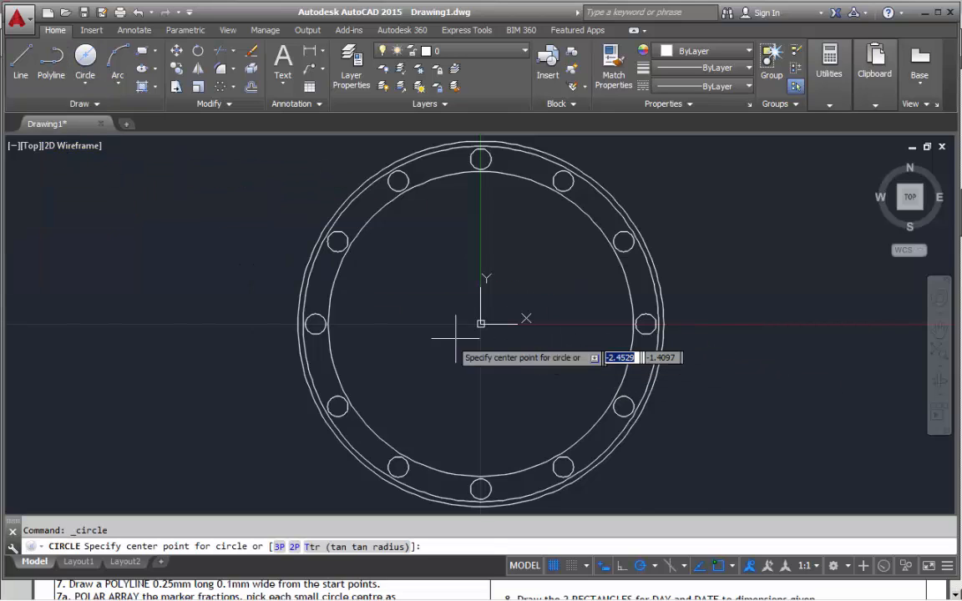
pyautogui.scroll(4, 484, 334)
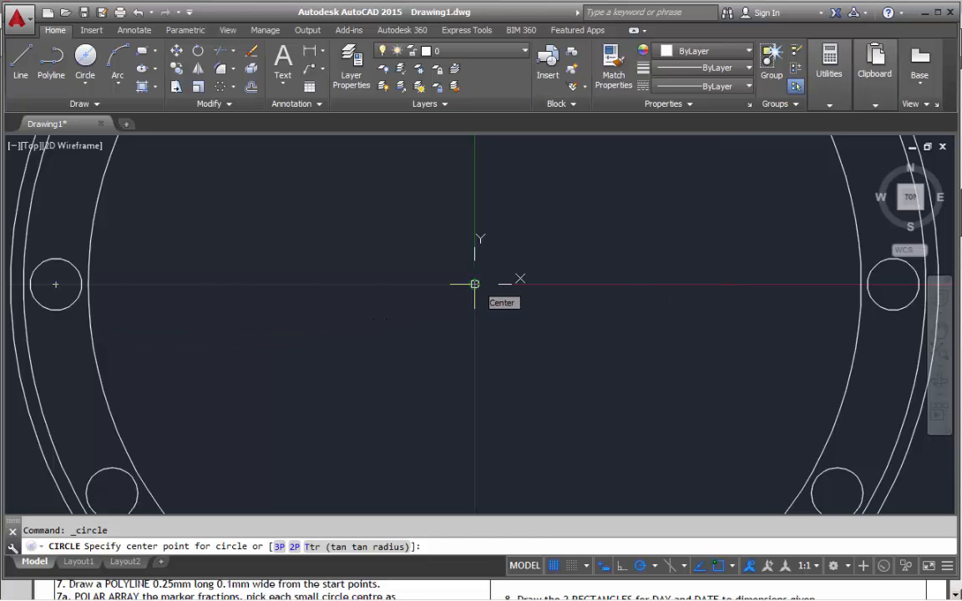
pyautogui.click(475, 284)
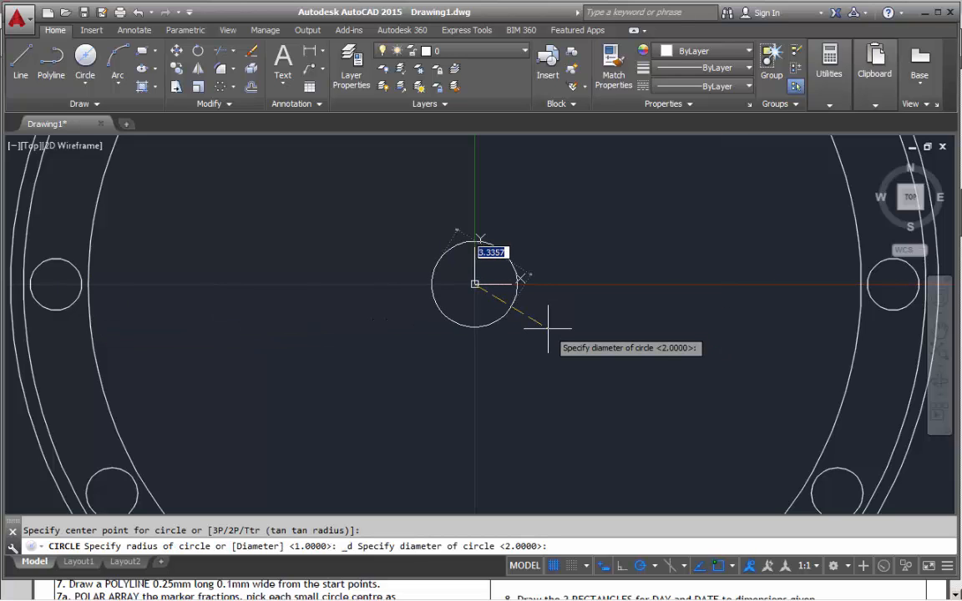
pyautogui.write('.')
pyautogui.press('Return')
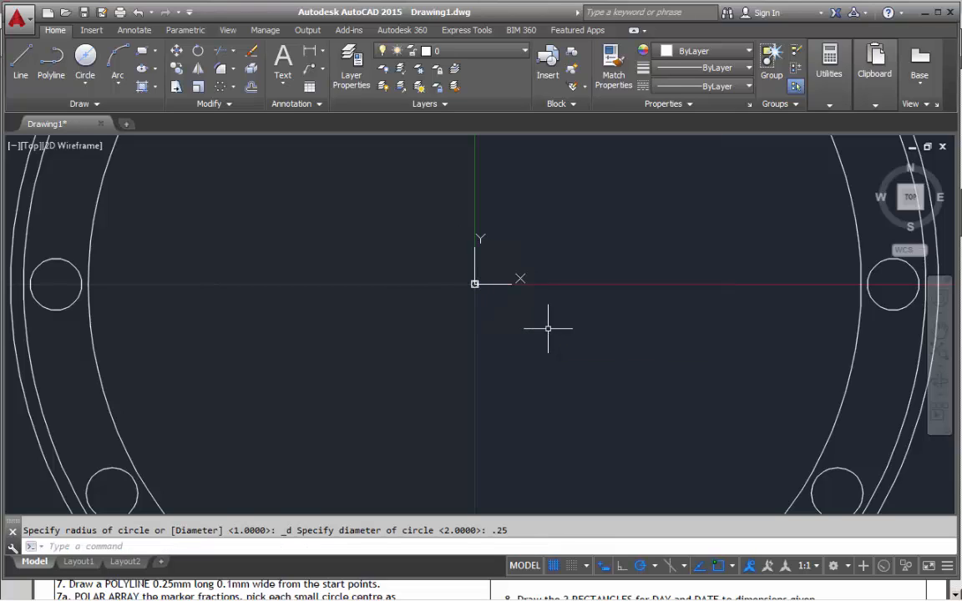
# Draw a concentric 0.5 mm diameter circle at the dial's centre
pyautogui.click(86, 56)
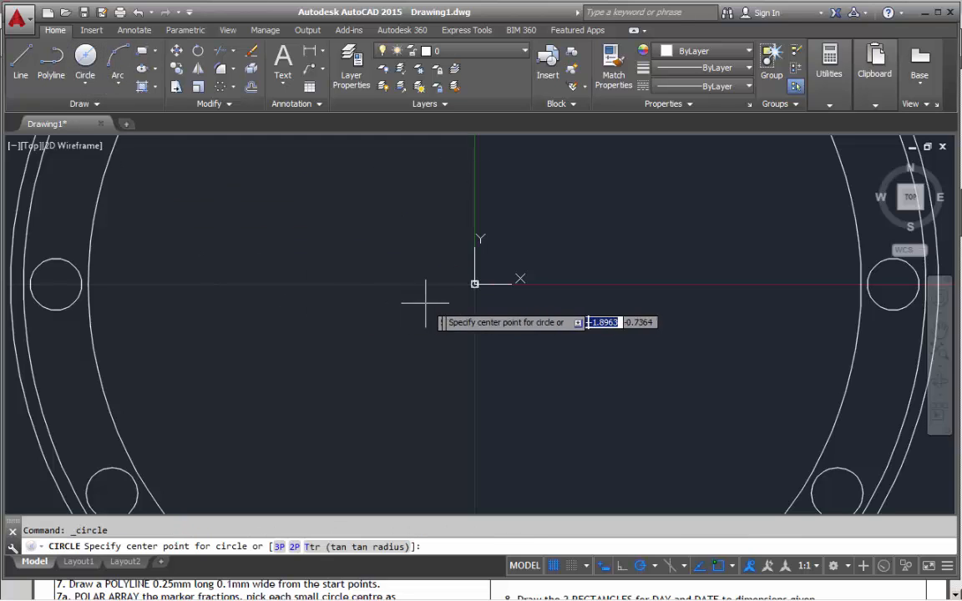
pyautogui.click(474, 284)
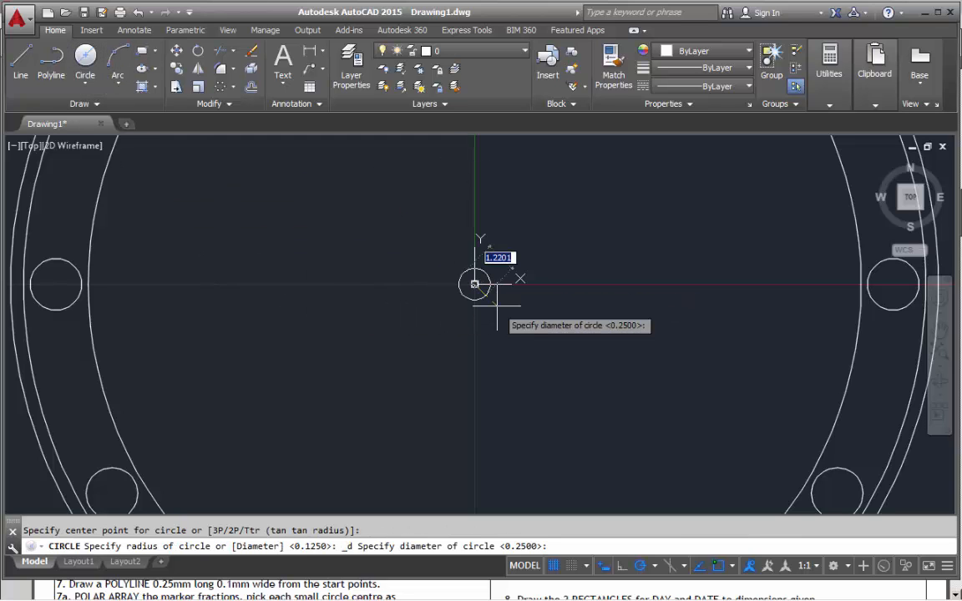
pyautogui.write('.5')
pyautogui.press('Return')
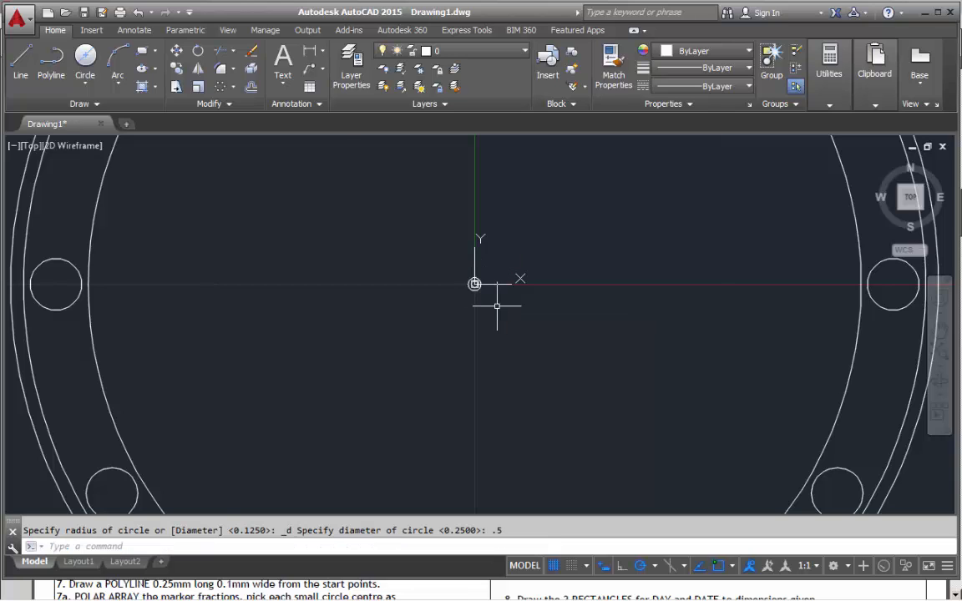
# Toggle the Quadrant object snap while starting another centre-and-diameter circle
pyautogui.click(86, 56)
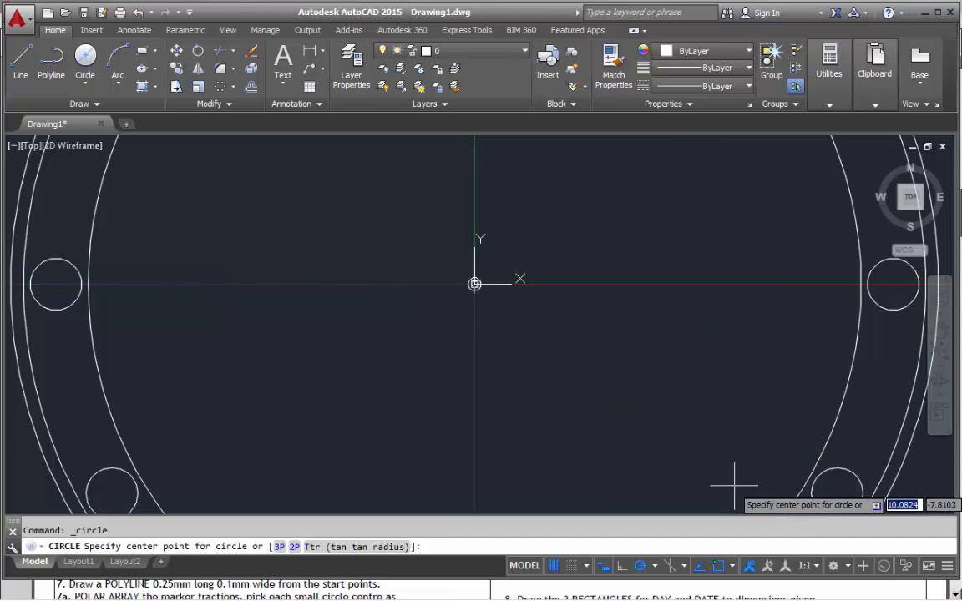
pyautogui.click(732, 565)
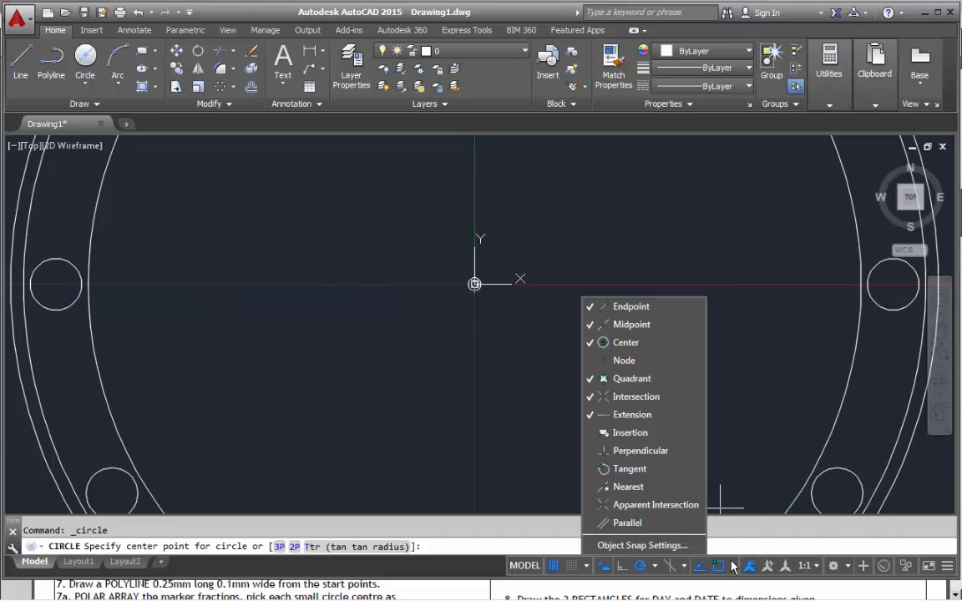
pyautogui.click(631, 380)
pyautogui.click(501, 339)
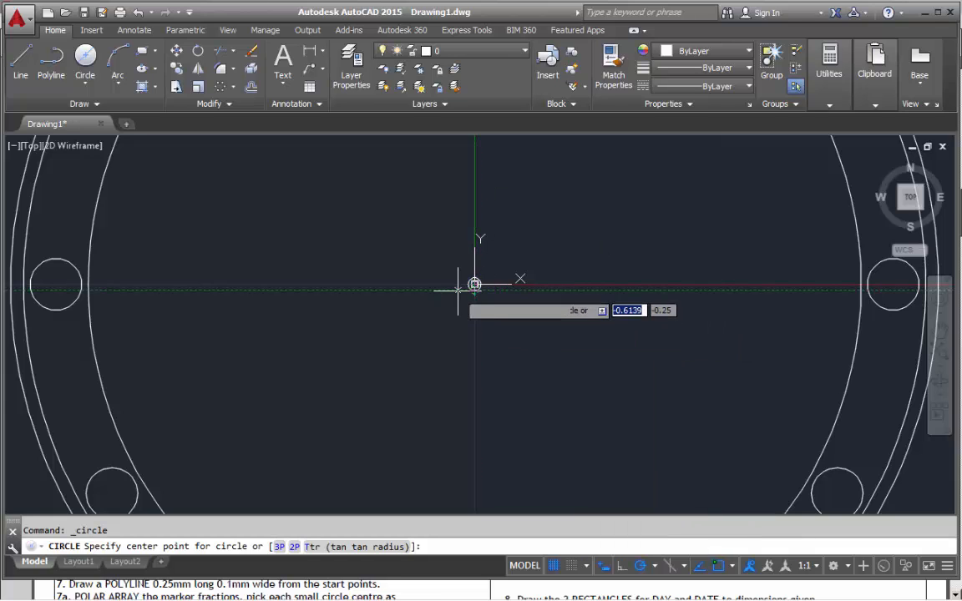
# Draw a concentric 1.5 mm diameter circle at the dial's centre around the two small circles
pyautogui.scroll(8, 473, 284)
pyautogui.moveTo(496, 262); pyautogui.dragTo(514, 364, button='middle')
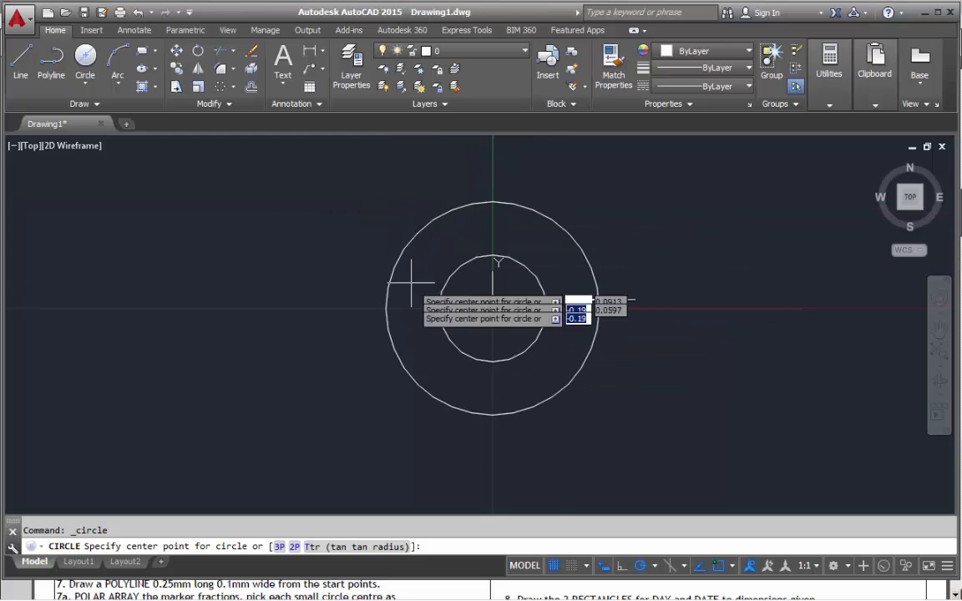
pyautogui.click(493, 308)
pyautogui.write('d')
pyautogui.press('Return')
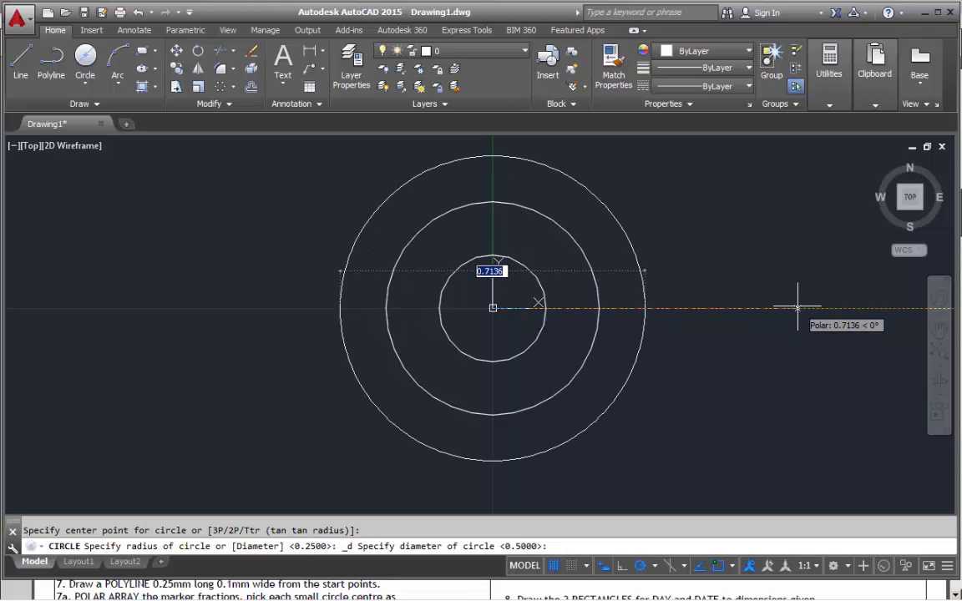
pyautogui.write('1')
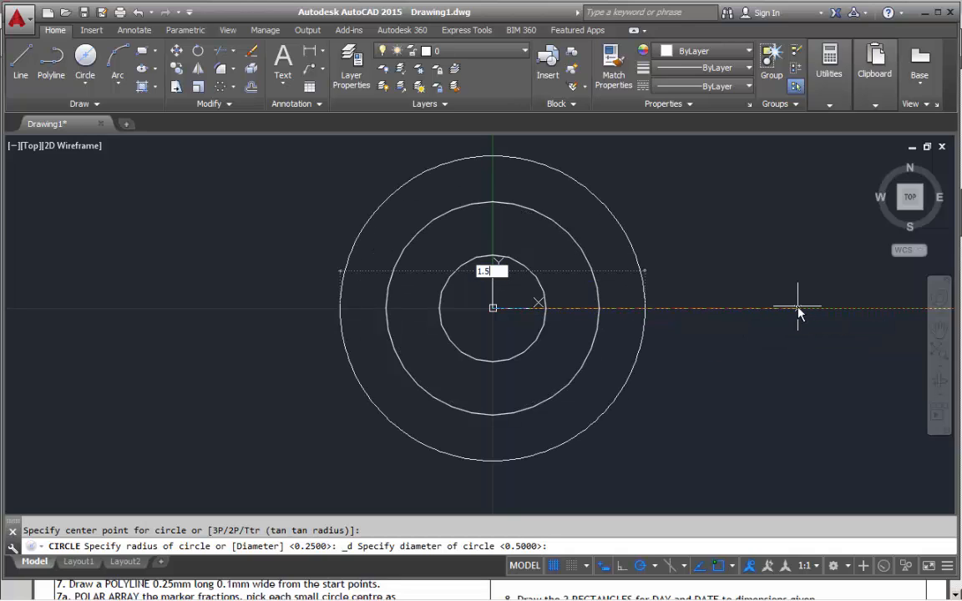
pyautogui.write('.5')
pyautogui.press('Return')
# Look over the whole dial, and switch to the FEIKO combined PDF in Adobe Reader to examine instruction 6's circle diameters and centre coordinates
pyautogui.scroll(-5, 772, 313)
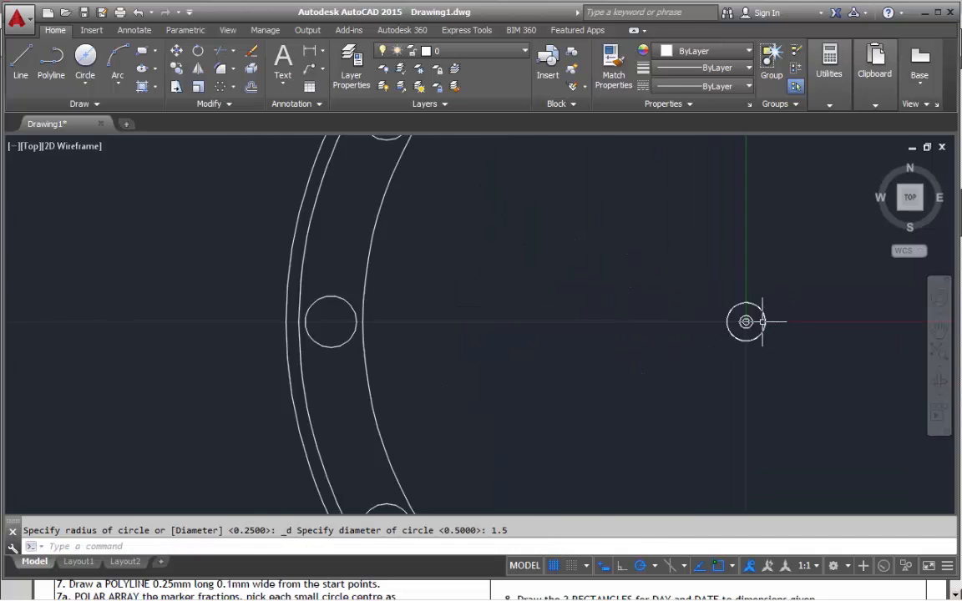
pyautogui.scroll(-4, 761, 322)
pyautogui.moveTo(793, 330); pyautogui.dragTo(623, 341, button='middle')
pyautogui.scroll(4, 623, 338)
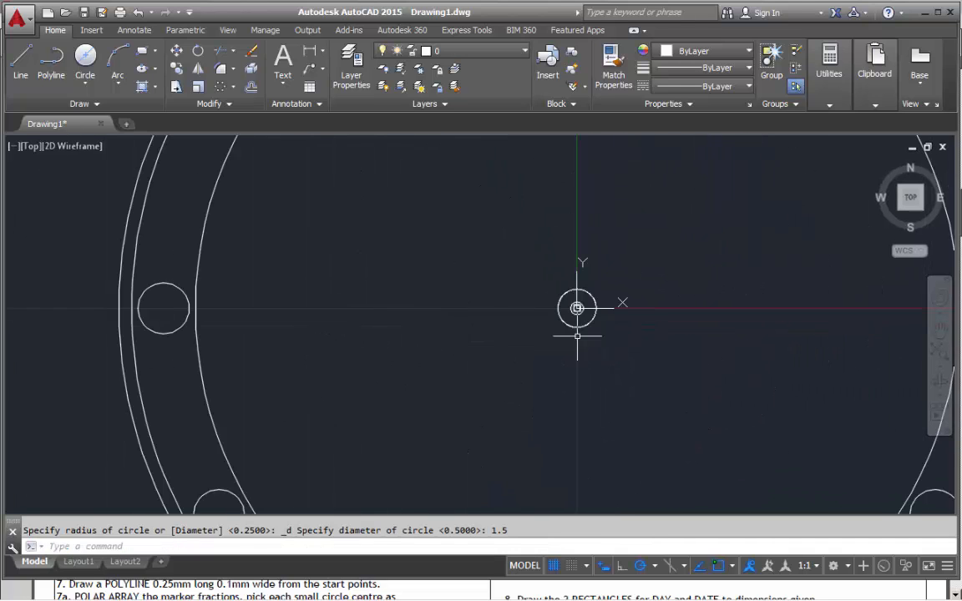
pyautogui.scroll(-3, 628, 330)
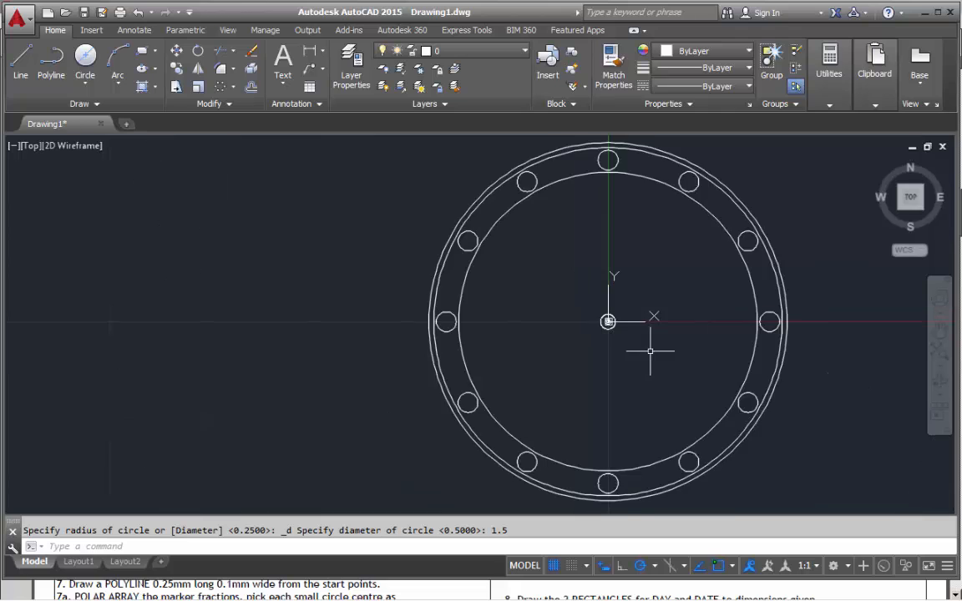
pyautogui.moveTo(651, 351); pyautogui.dragTo(589, 355, button='middle')
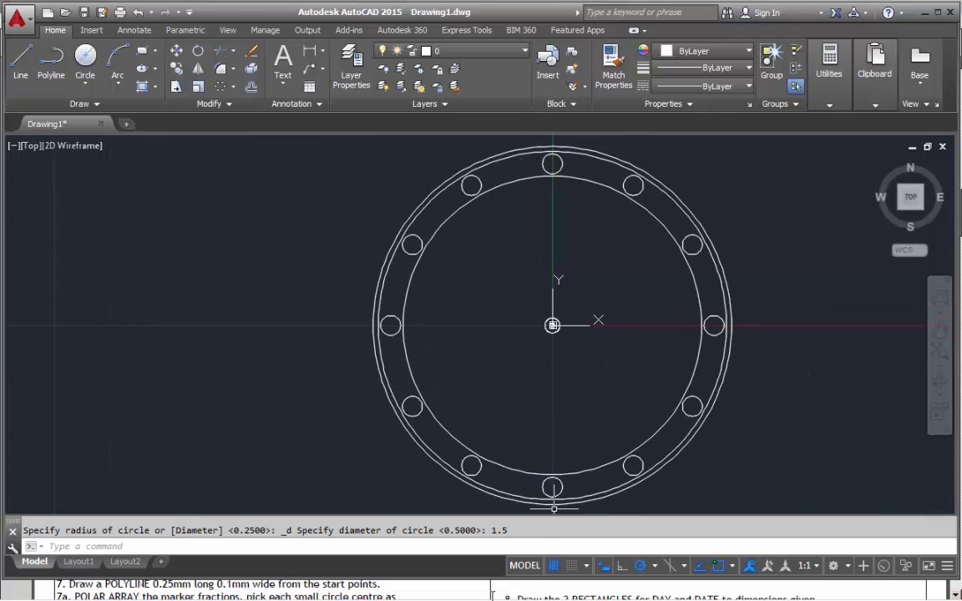
pyautogui.click(551, 597)
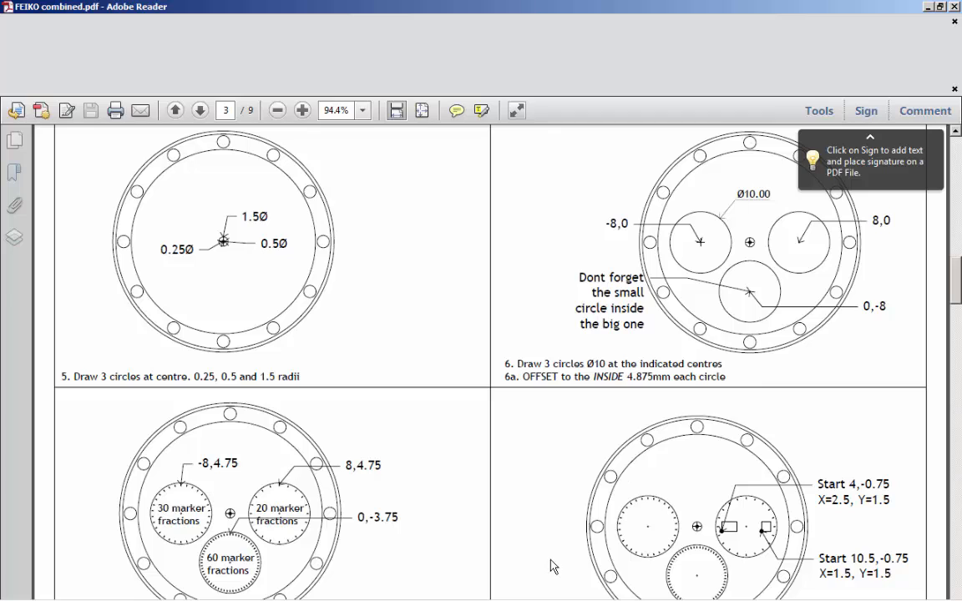
# Switch back to AutoCAD and draw a 10 mm diameter sub-dial circle centred at -8,0
pyautogui.moveTo(457, 593)
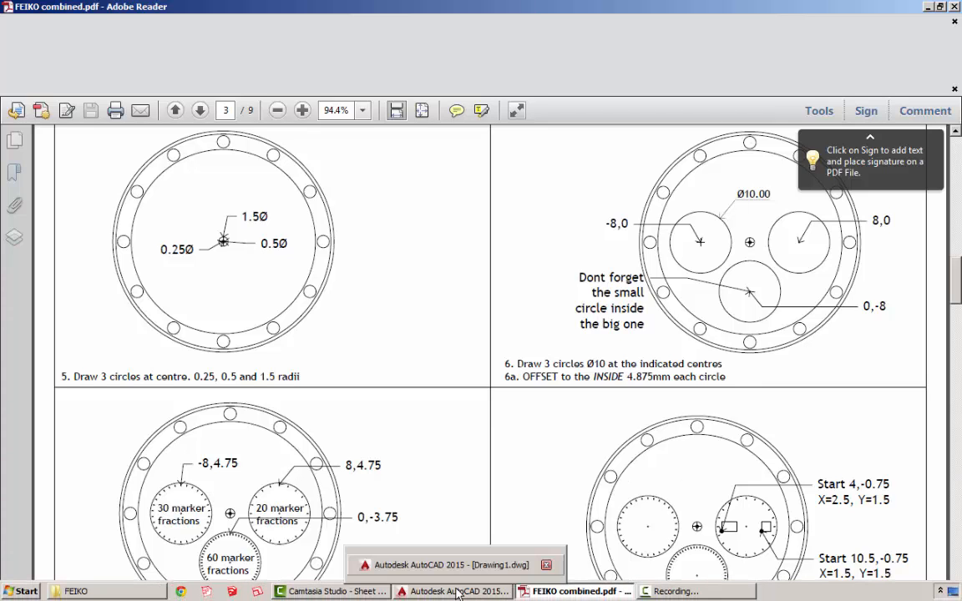
pyautogui.click(458, 593)
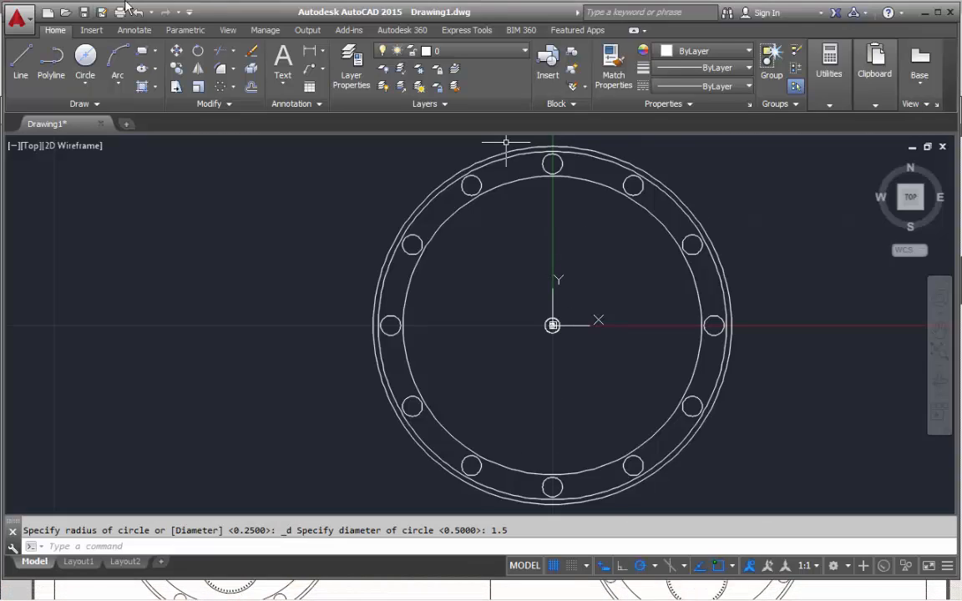
pyautogui.click(88, 60)
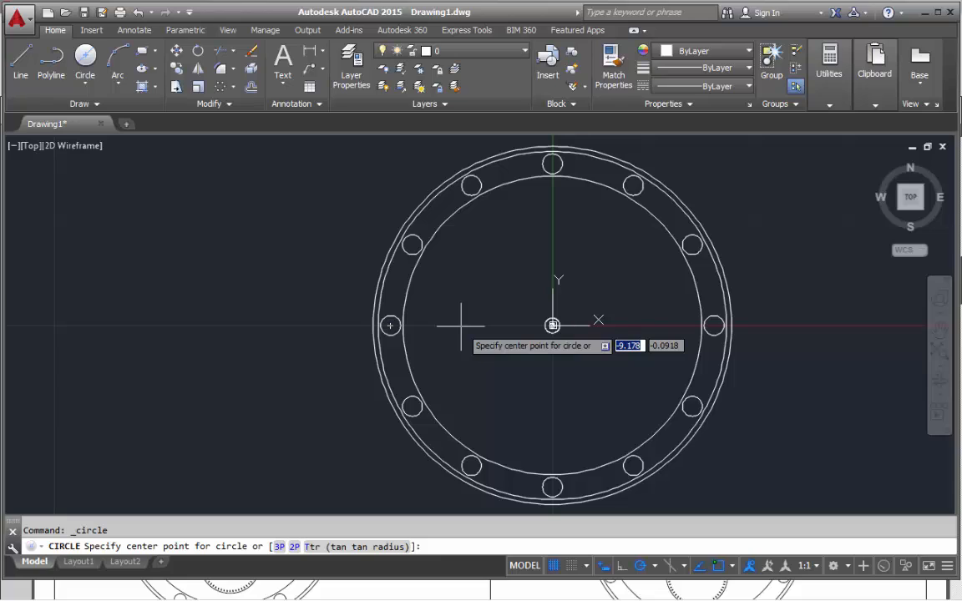
pyautogui.write('-8,0')
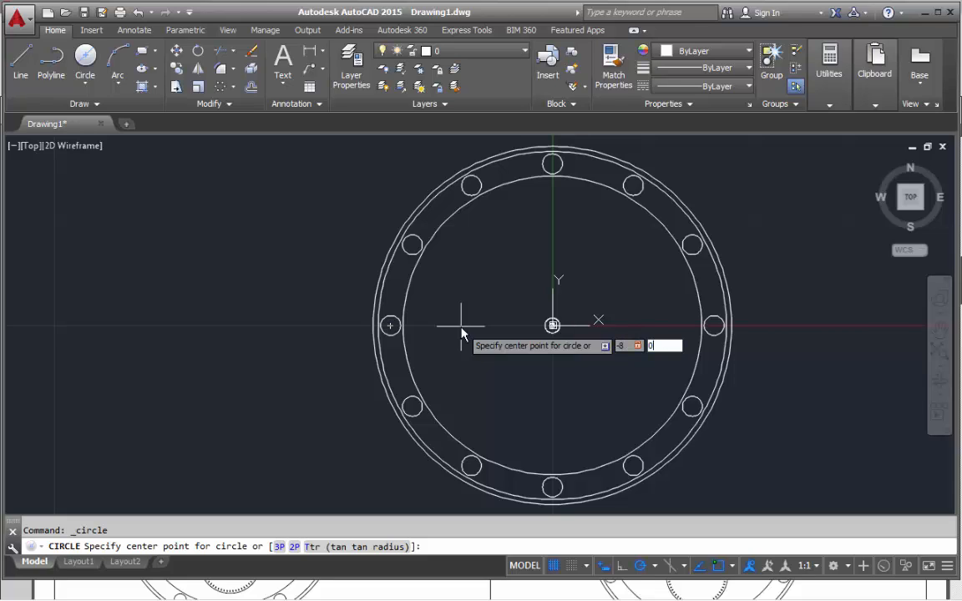
pyautogui.press('Return')
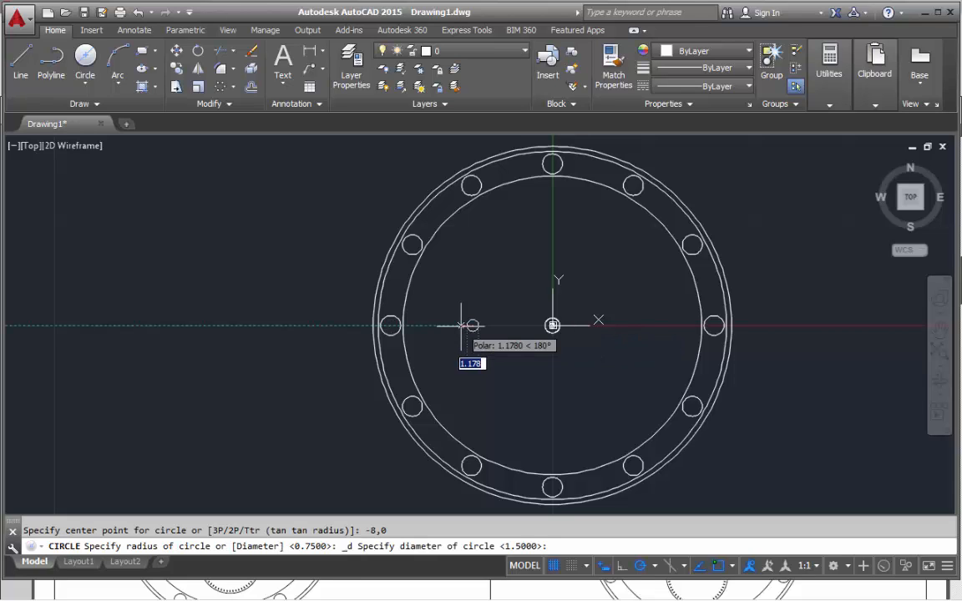
pyautogui.write('10')
pyautogui.press('Return')
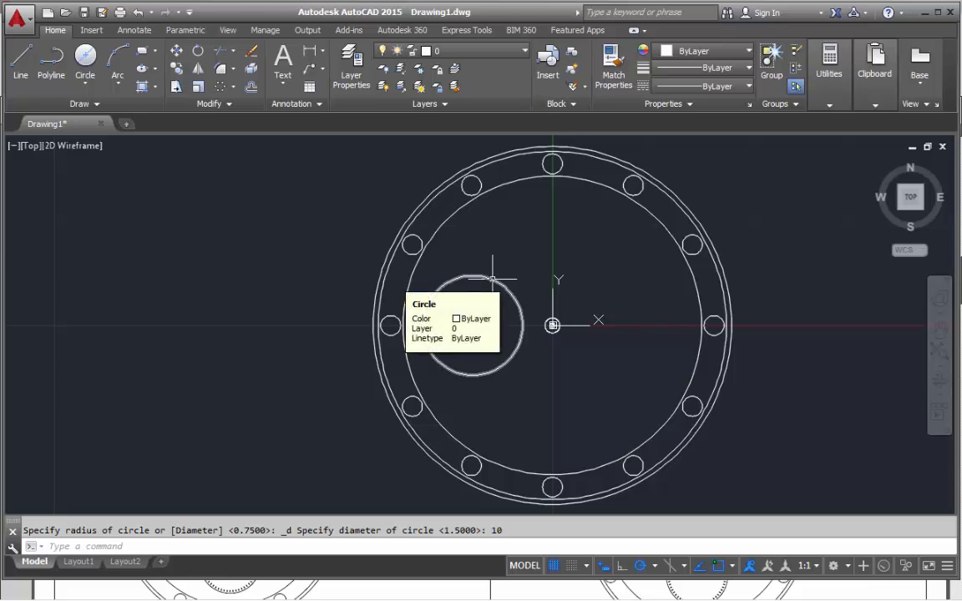
# Mirror the 10 mm sub-dial circle about the dial's vertical centre line, keeping the source circle
pyautogui.click(492, 280)
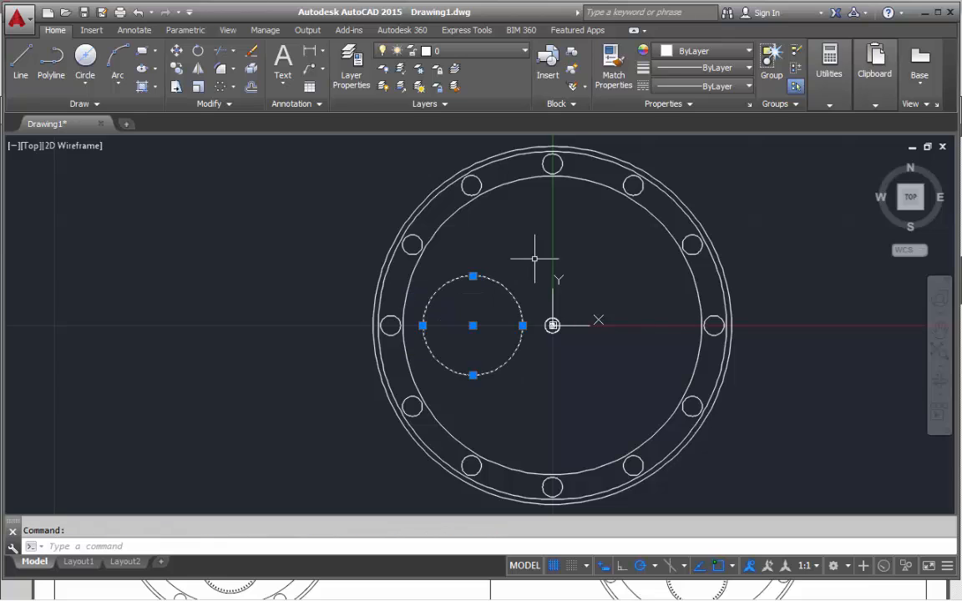
pyautogui.click(198, 70)
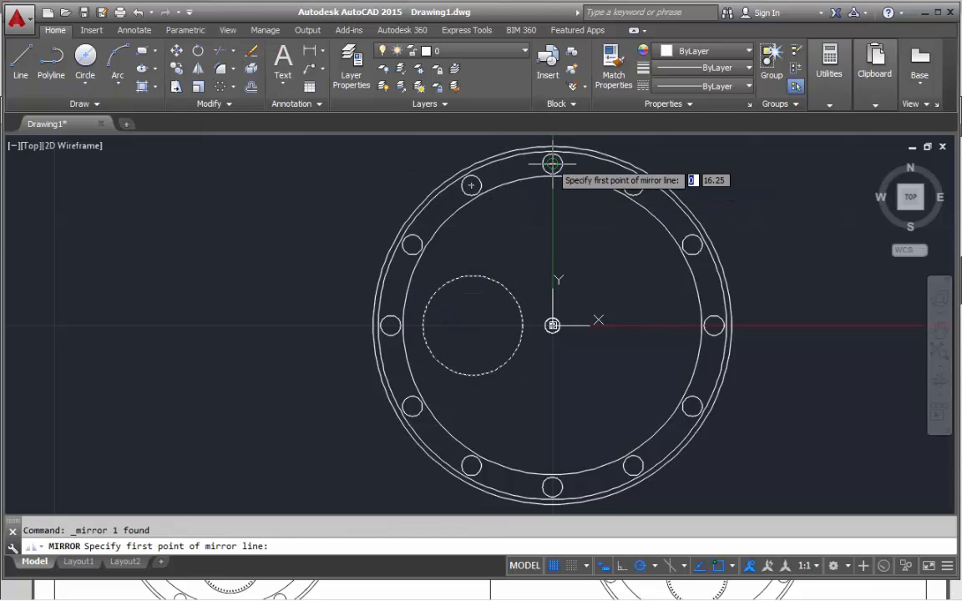
pyautogui.click(552, 163)
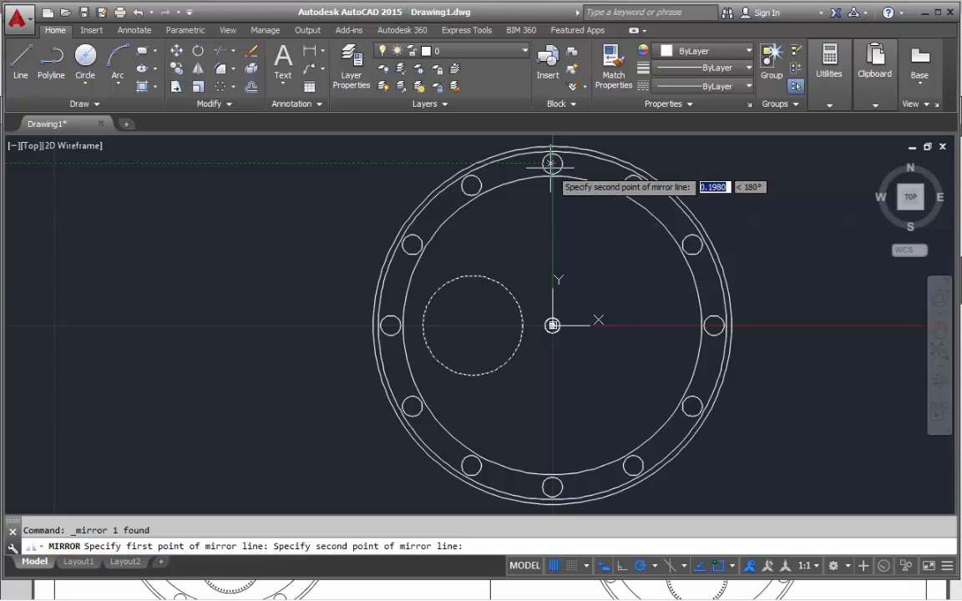
pyautogui.click(550, 219)
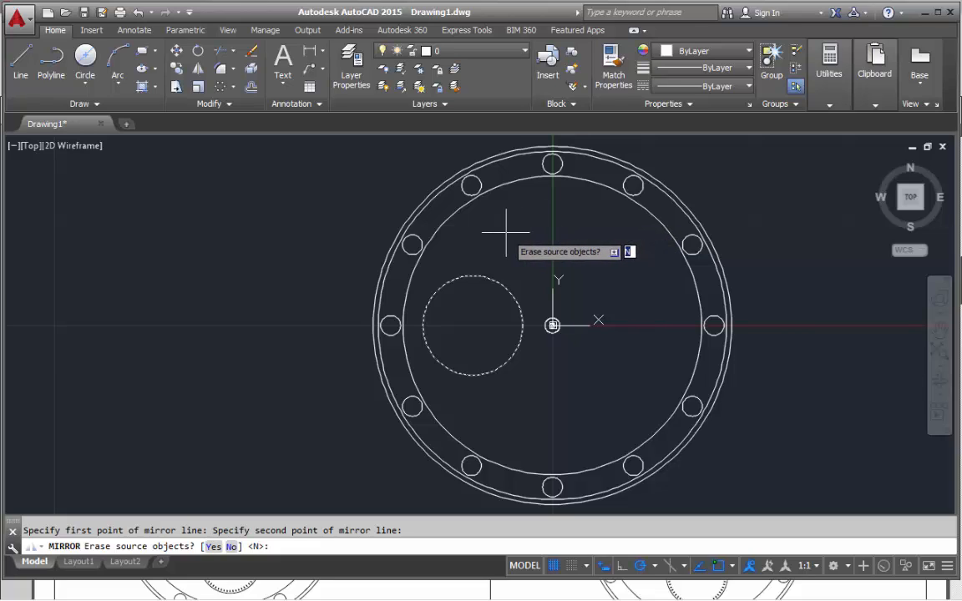
pyautogui.press('Return')
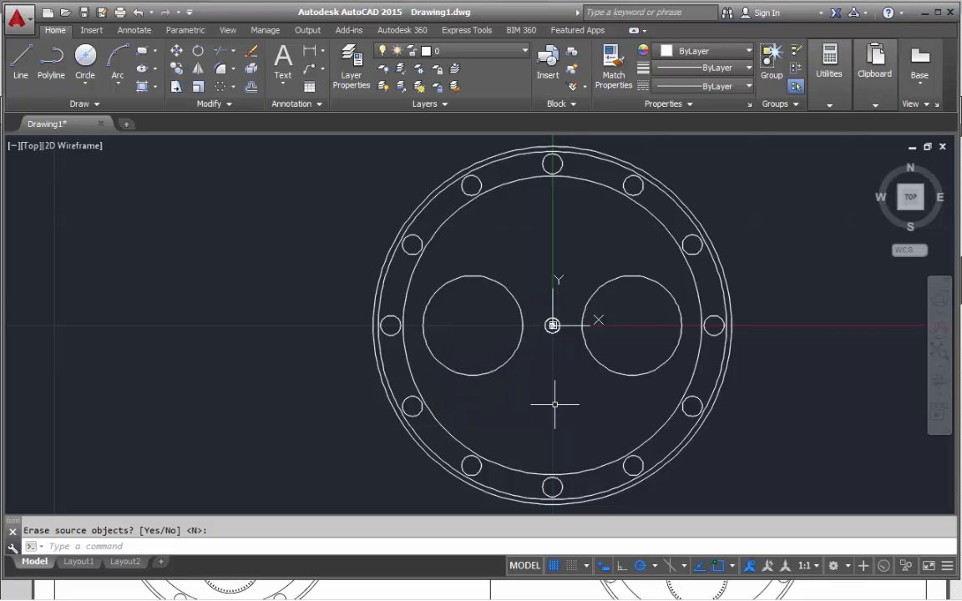
# Draw a third 10 mm diameter sub-dial circle centred at 0,-8, below the dial's centre
pyautogui.click(85, 57)
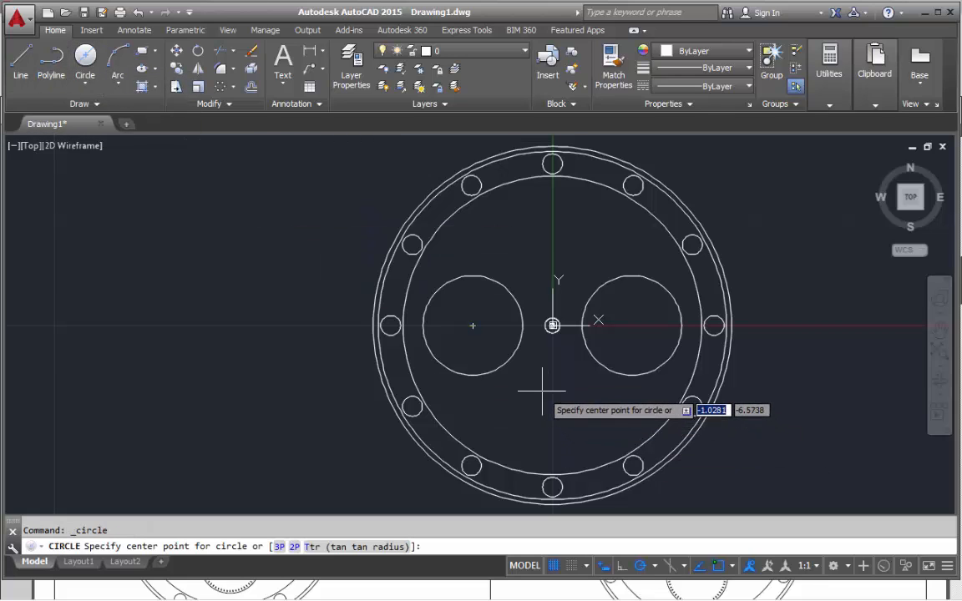
pyautogui.write('0')
pyautogui.press('Tab')
pyautogui.write('-')
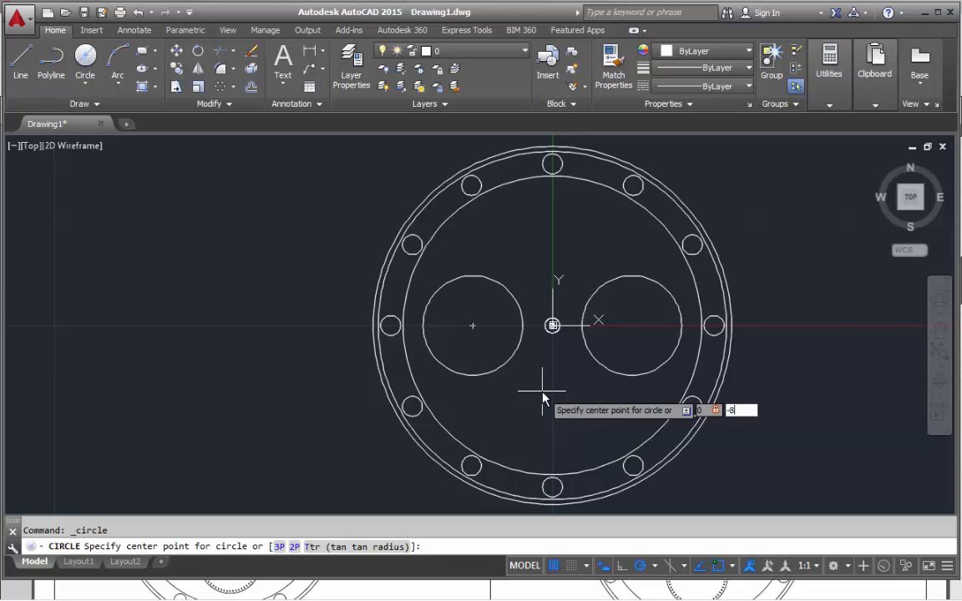
pyautogui.write('8')
pyautogui.press('Return')
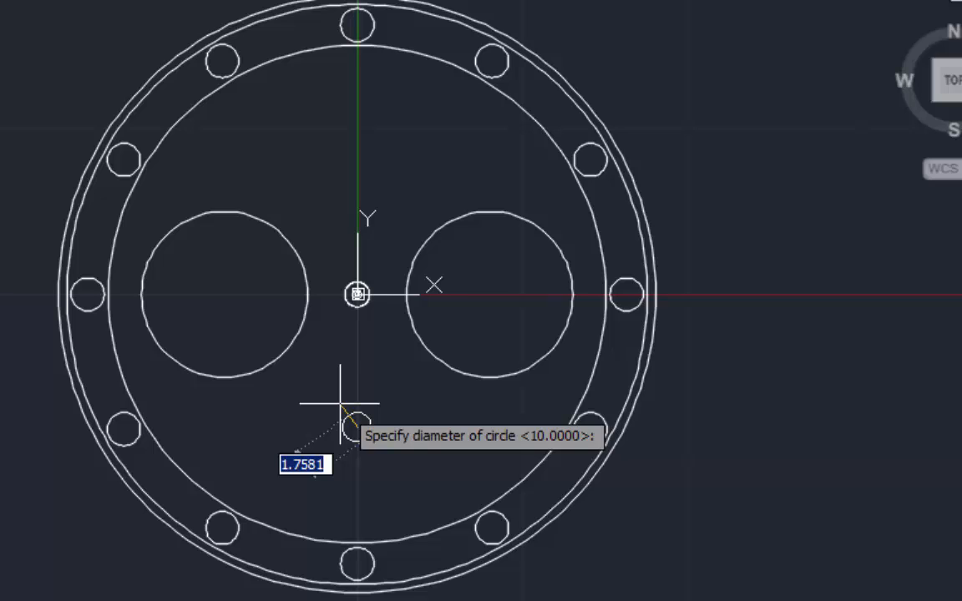
pyautogui.press('Return')
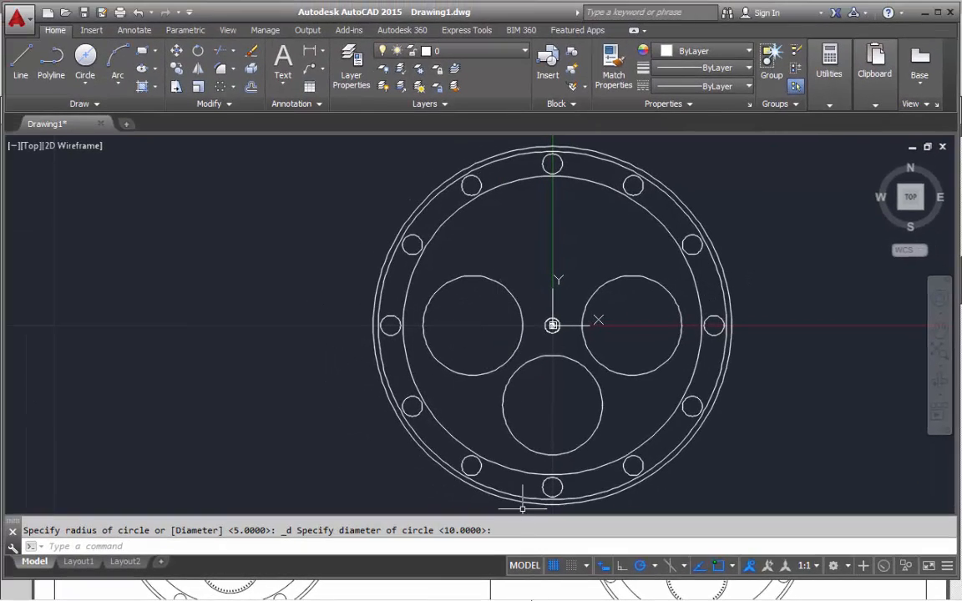
# Check instruction 6a in the FEIKO combined PDF, return to AutoCAD, and offset the sub-dial circle centred at -8,0 inward by 4.875 mm
pyautogui.click(572, 592)
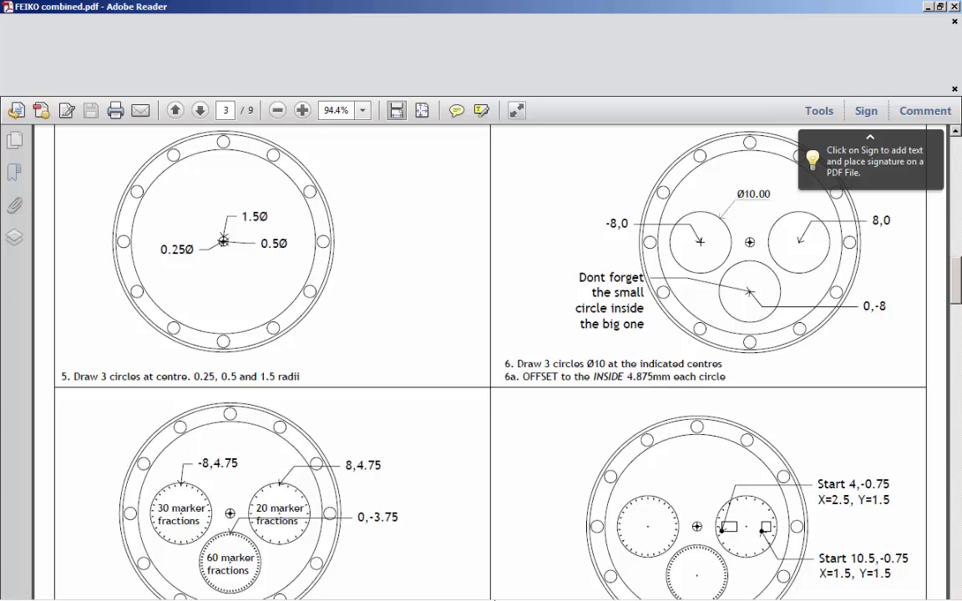
pyautogui.click(455, 591)
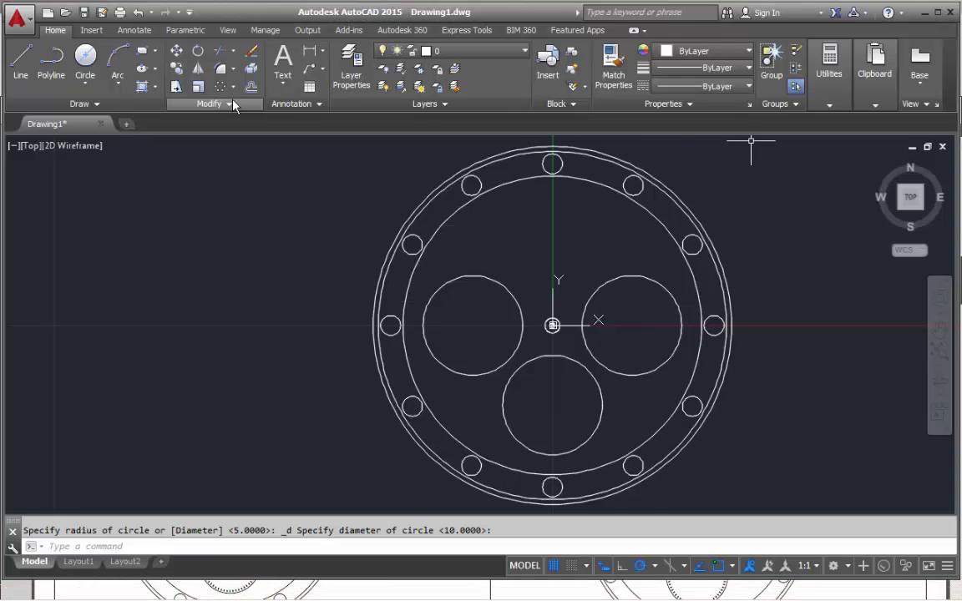
pyautogui.click(252, 89)
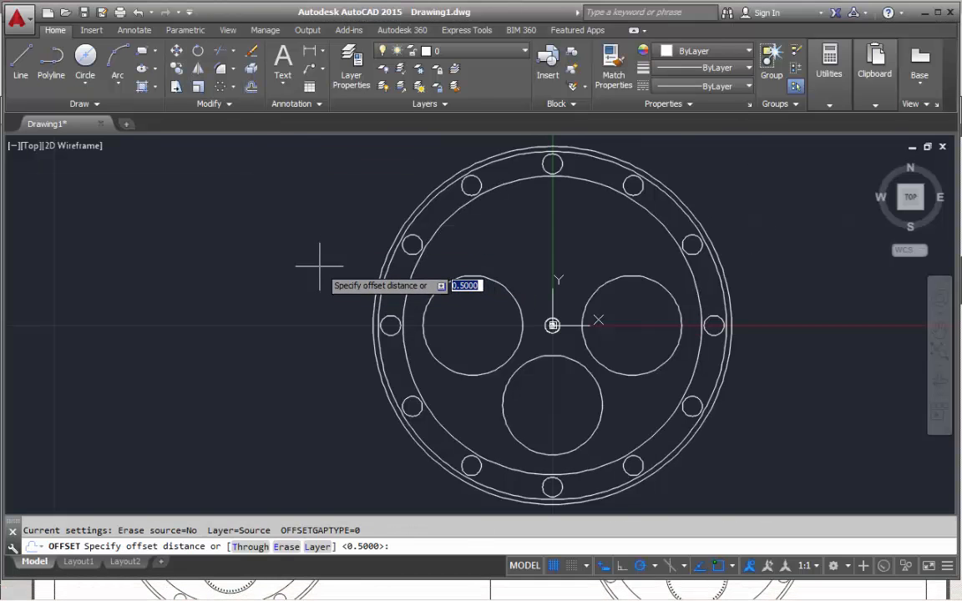
pyautogui.write('4.875')
pyautogui.press('Return')
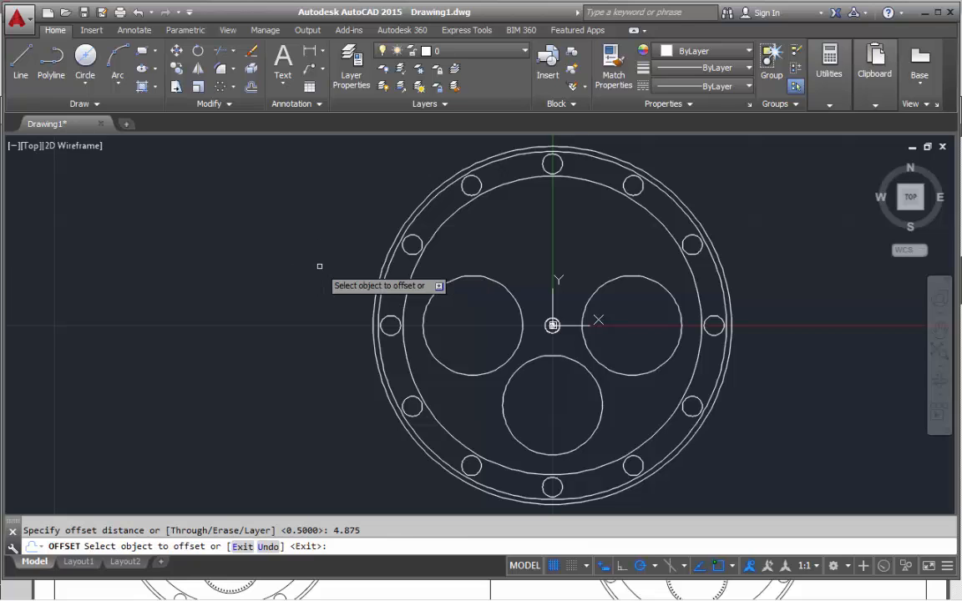
pyautogui.click(437, 288)
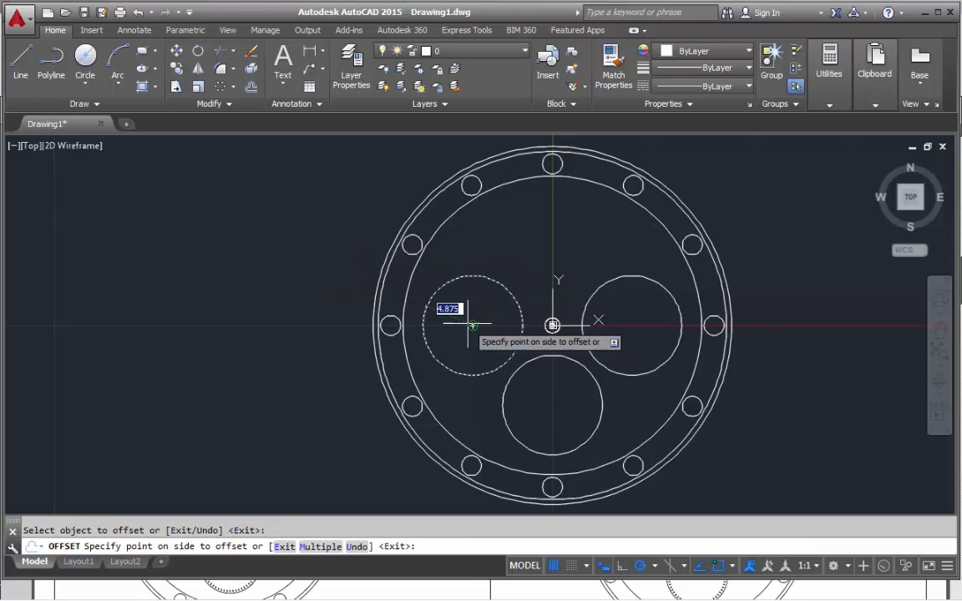
pyautogui.click(474, 326)
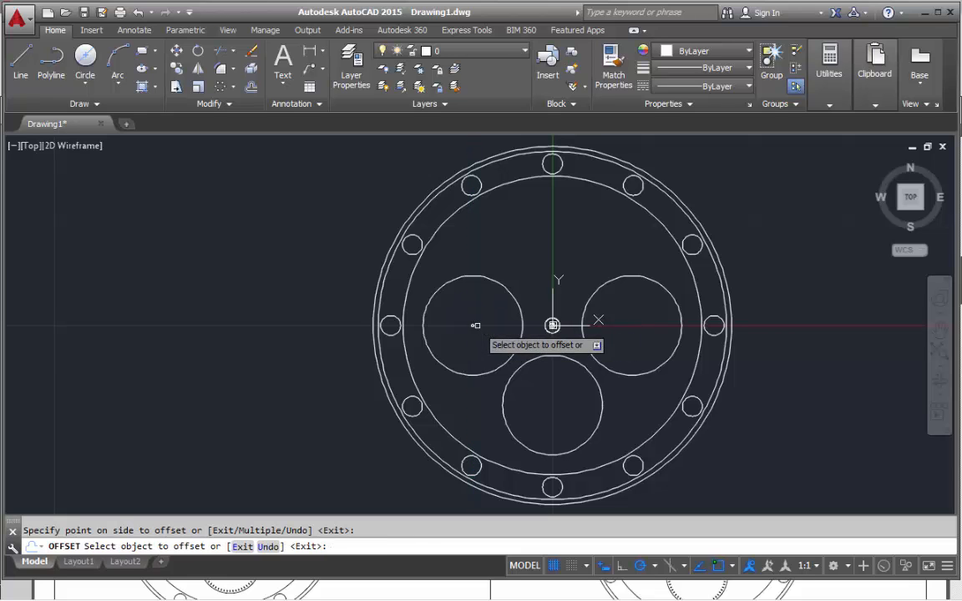
# Offset the sub-dial circles centred at 8,0 and 0,-8 inward by the same 4.875 mm, and finish the Offset command
pyautogui.click(608, 283)
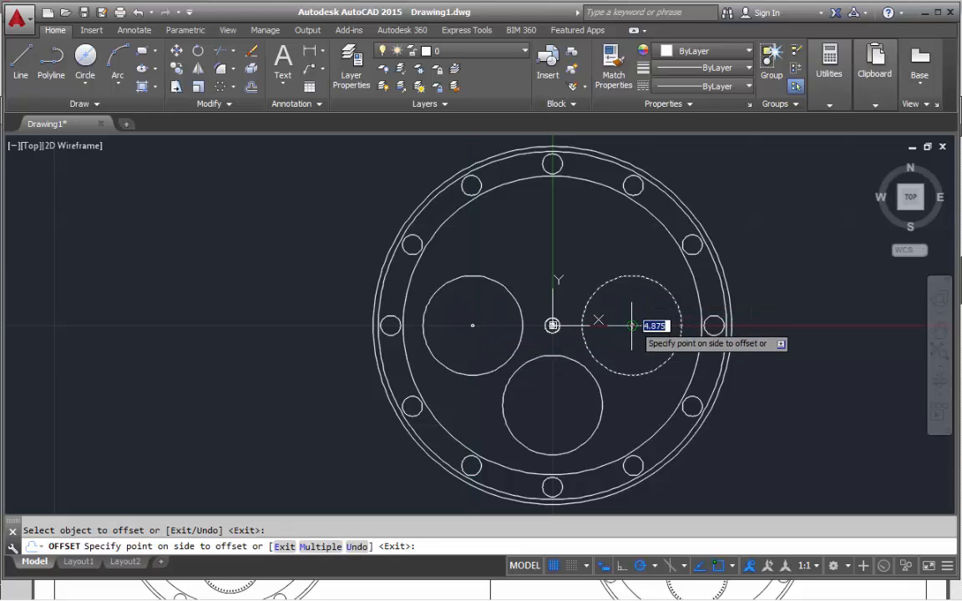
pyautogui.click(632, 326)
pyautogui.click(549, 358)
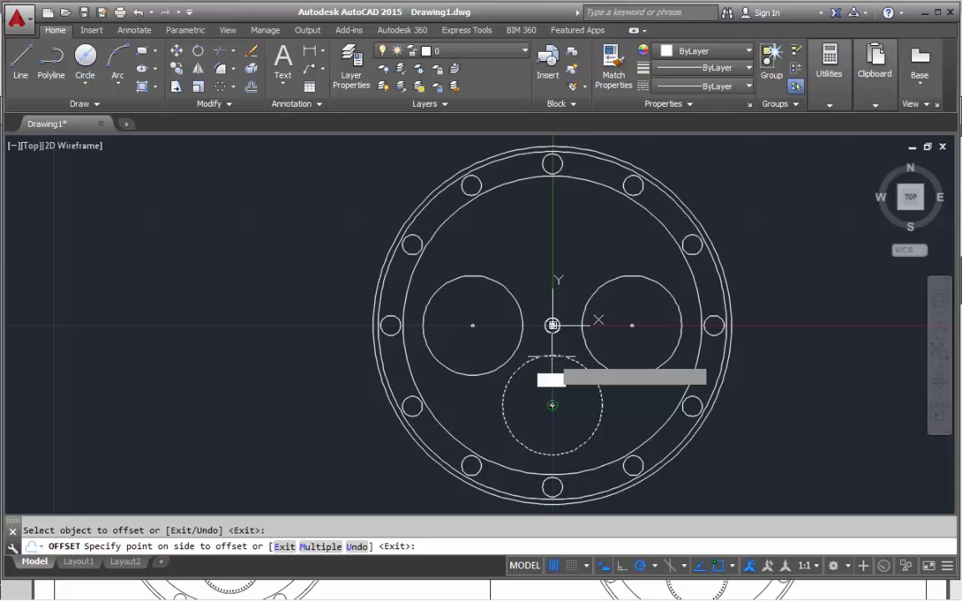
pyautogui.click(553, 407)
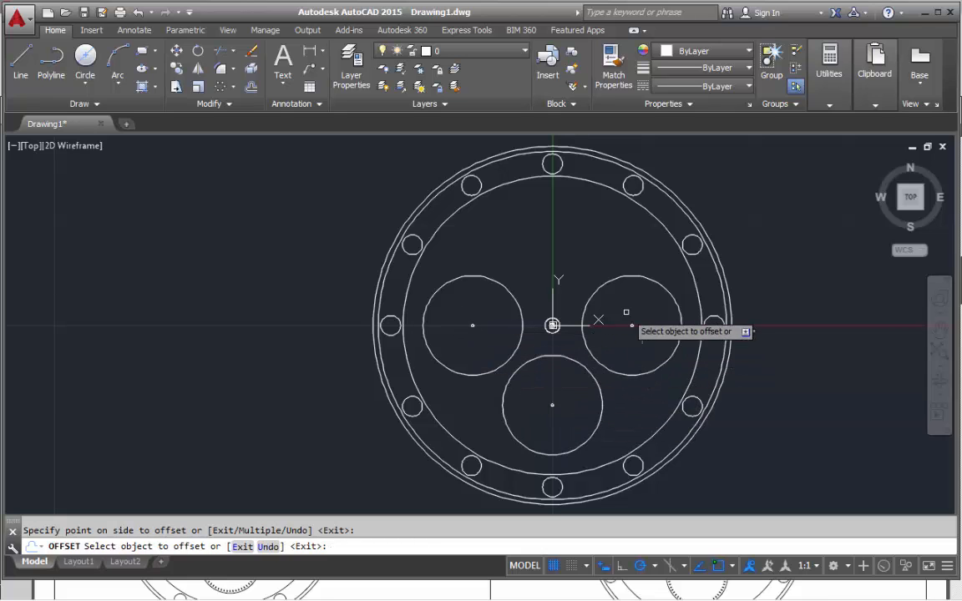
pyautogui.scroll(10, 526, 289)
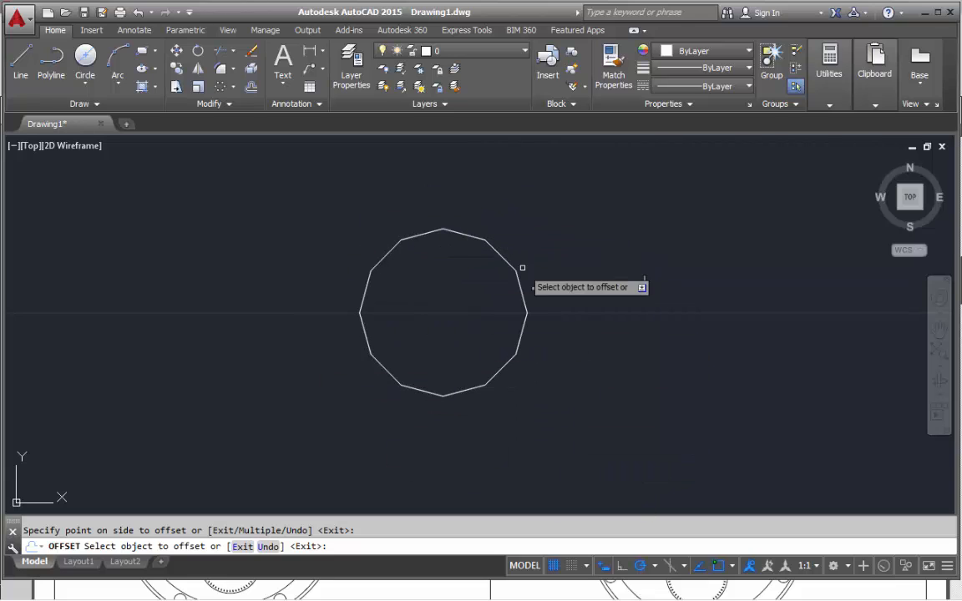
pyautogui.press('Escape')
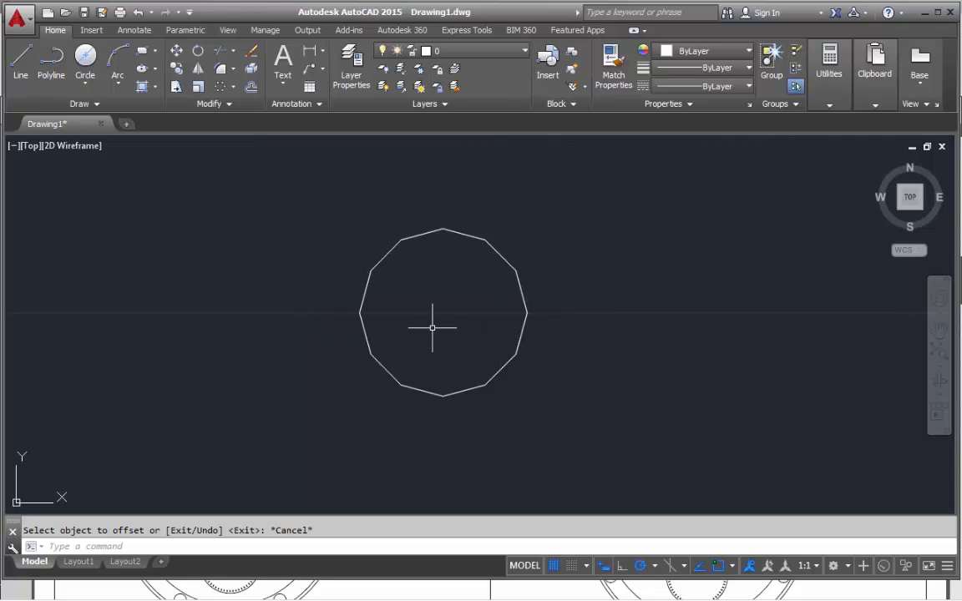
# Regenerate the model so the small offset circles display smoothly, and return to the whole dial
pyautogui.write('re')
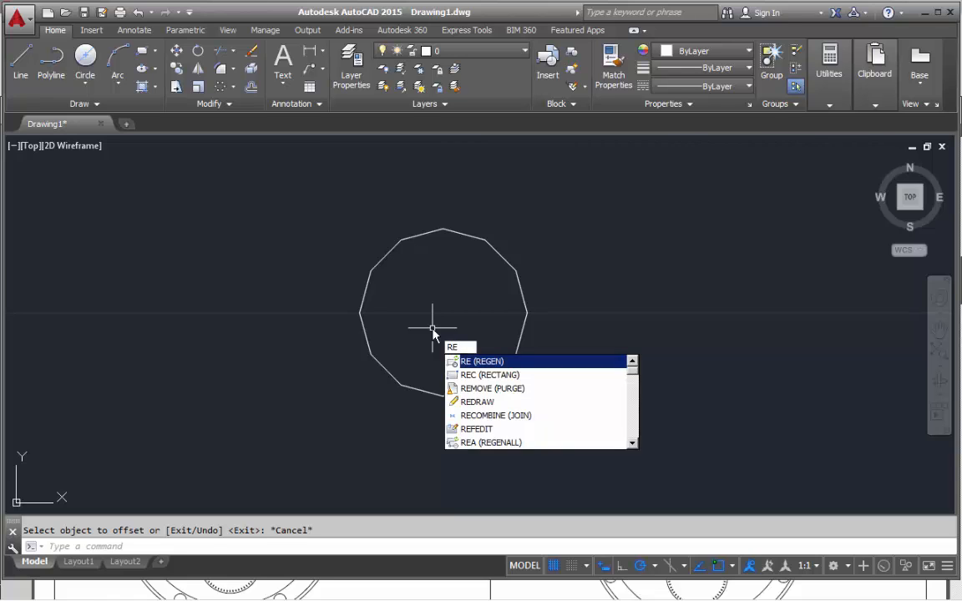
pyautogui.press('Return')
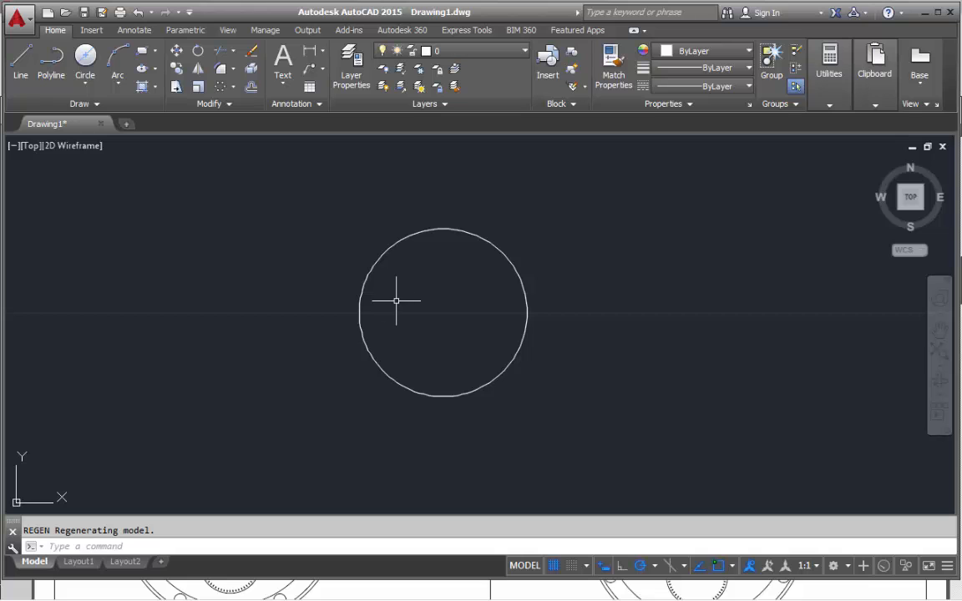
pyautogui.scroll(-15, 397, 300)
pyautogui.scroll(-4, 397, 301)
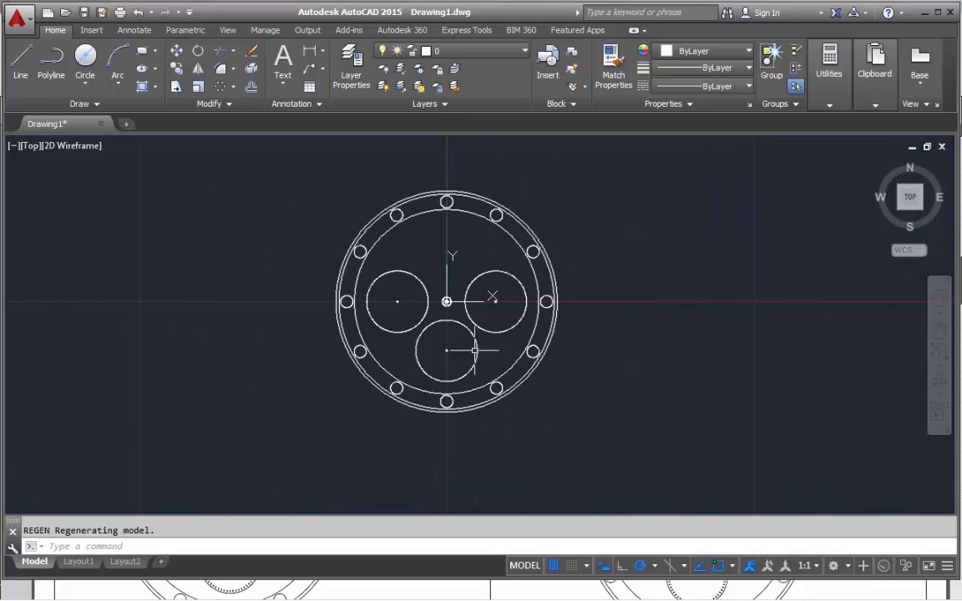
pyautogui.scroll(3, 430, 337)
pyautogui.moveTo(454, 318); pyautogui.dragTo(463, 378, button='middle')
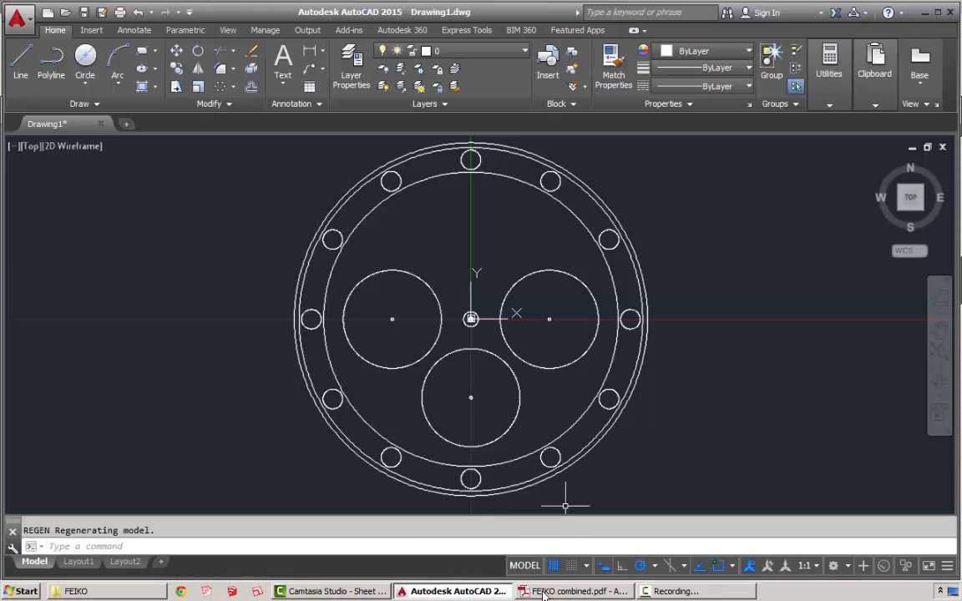
# Switch to the FEIKO combined PDF to examine instruction 7's marker polyline sizes, start points and array counts, and return to AutoCAD
pyautogui.click(581, 591)
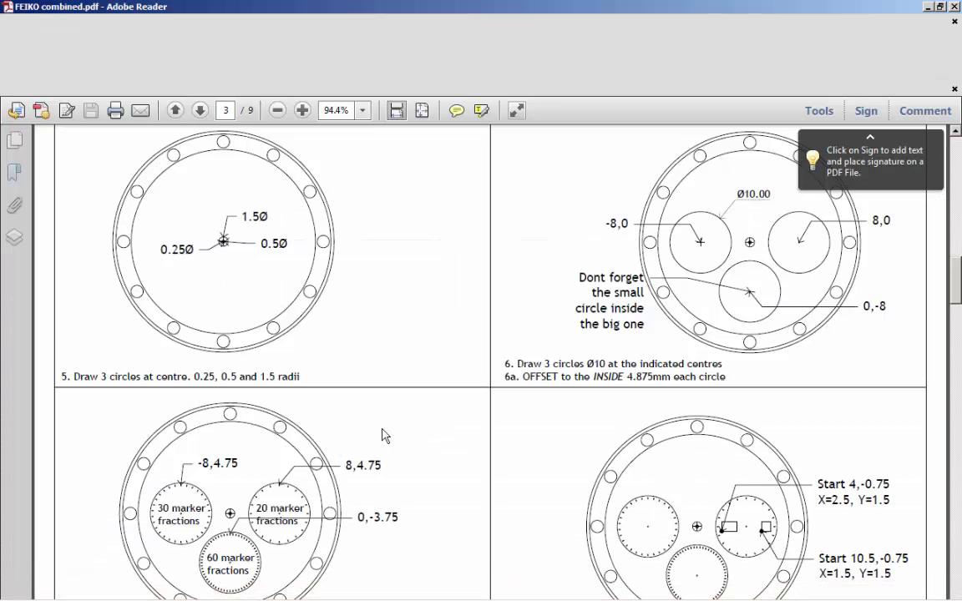
pyautogui.scroll(-3, 368, 535)
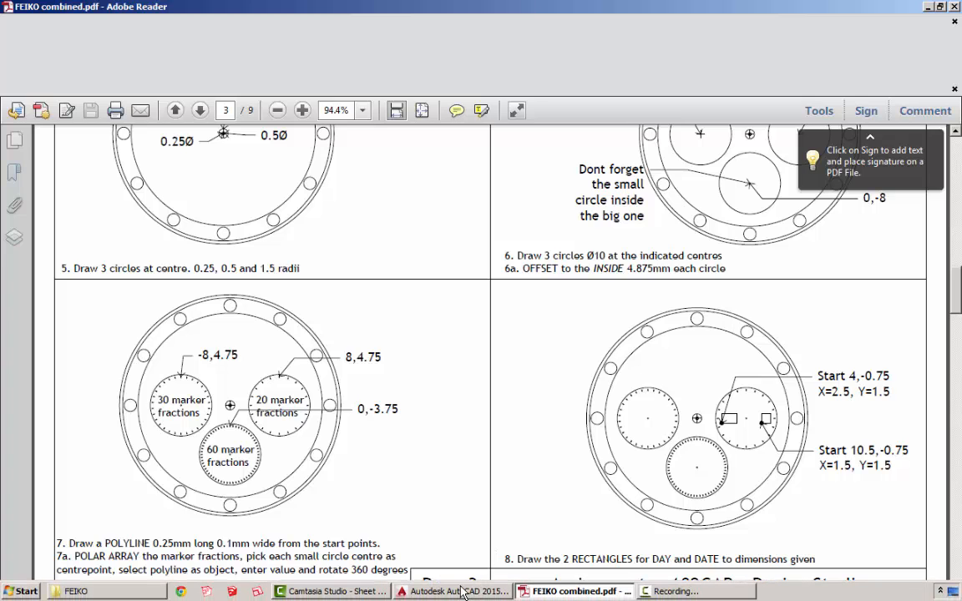
pyautogui.click(443, 584)
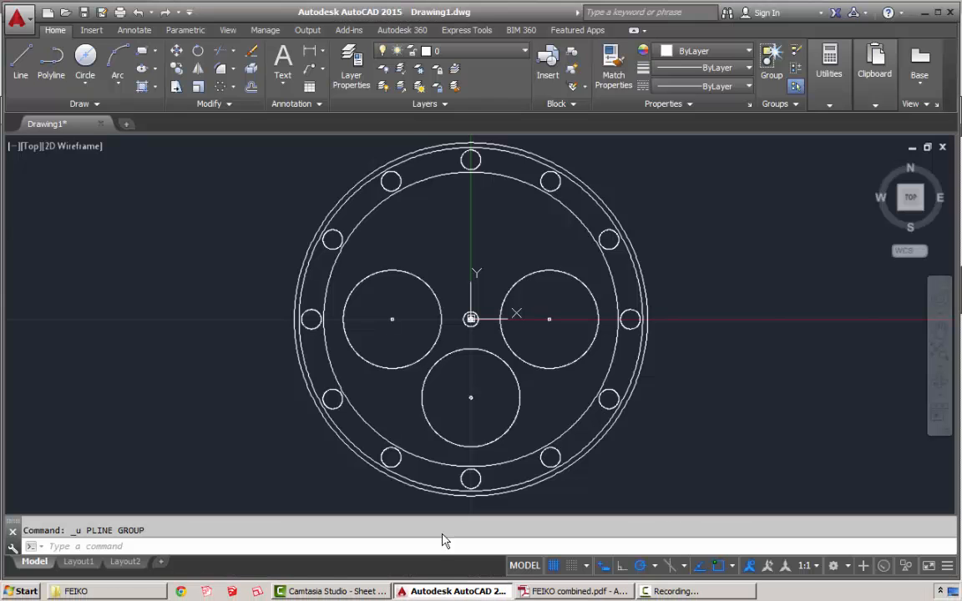
# Draw a polyline marker from -8,4.75 straight down 0.25 mm, inside the upper edge of the sub-dial centred at -8,0
pyautogui.click(48, 62)
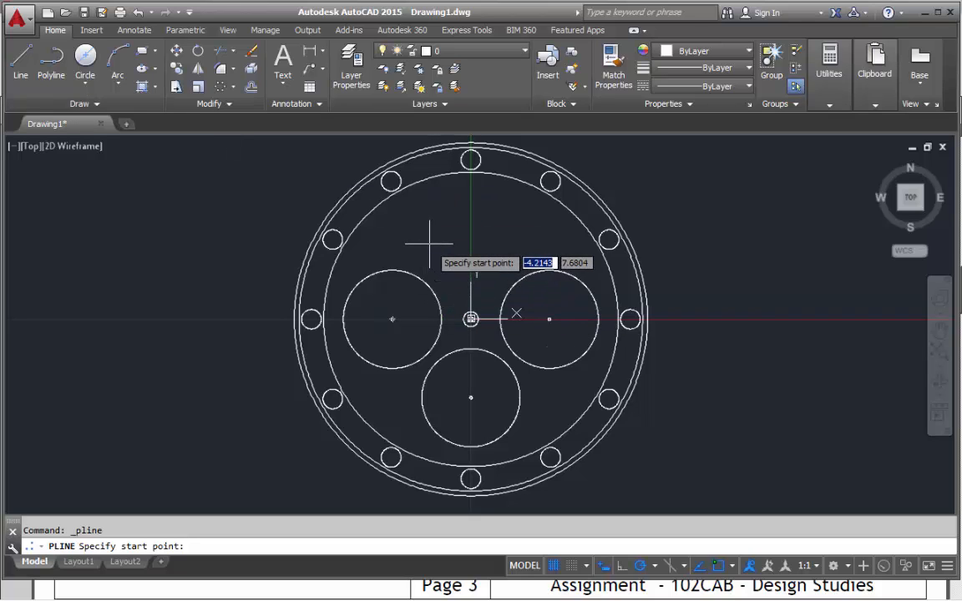
pyautogui.write('-8')
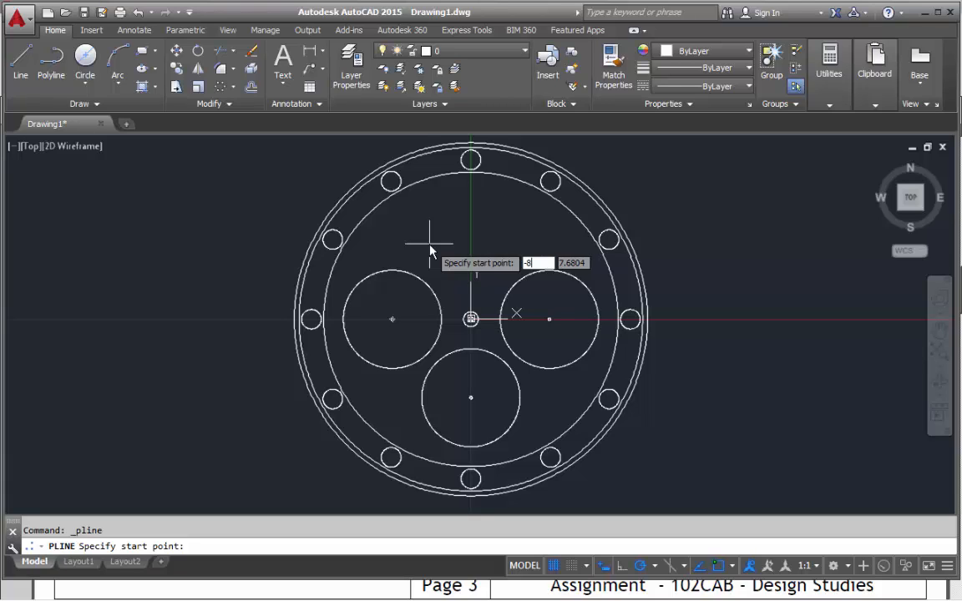
pyautogui.press('Tab')
pyautogui.write('4')
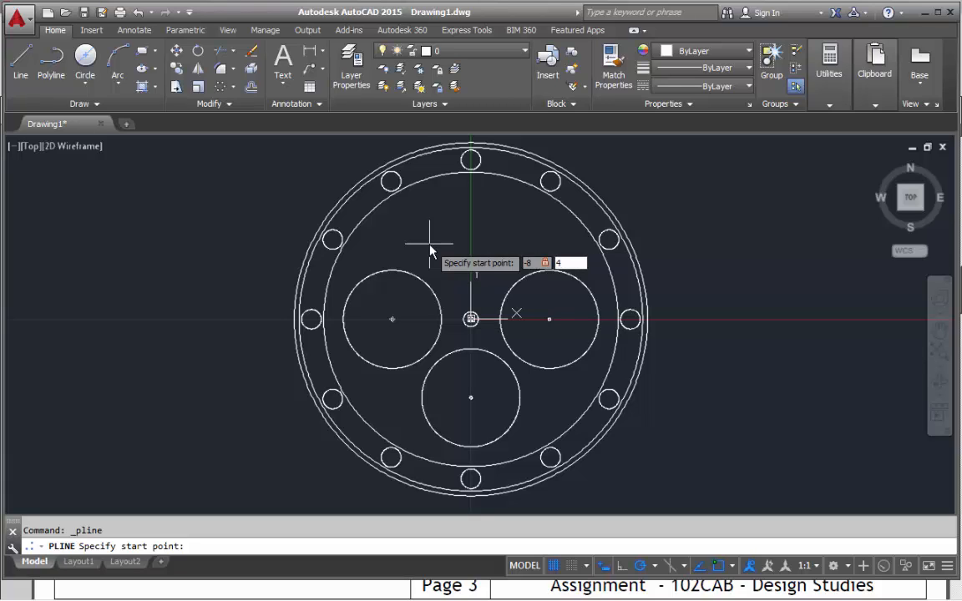
pyautogui.write('.75')
pyautogui.press('Return')
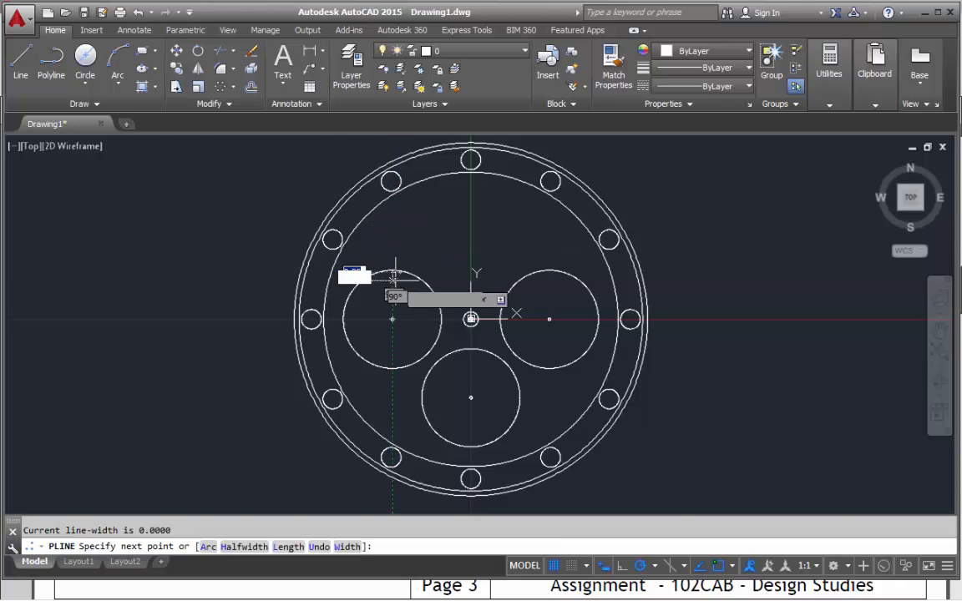
pyautogui.scroll(2, 397, 284)
pyautogui.scroll(6, 391, 284)
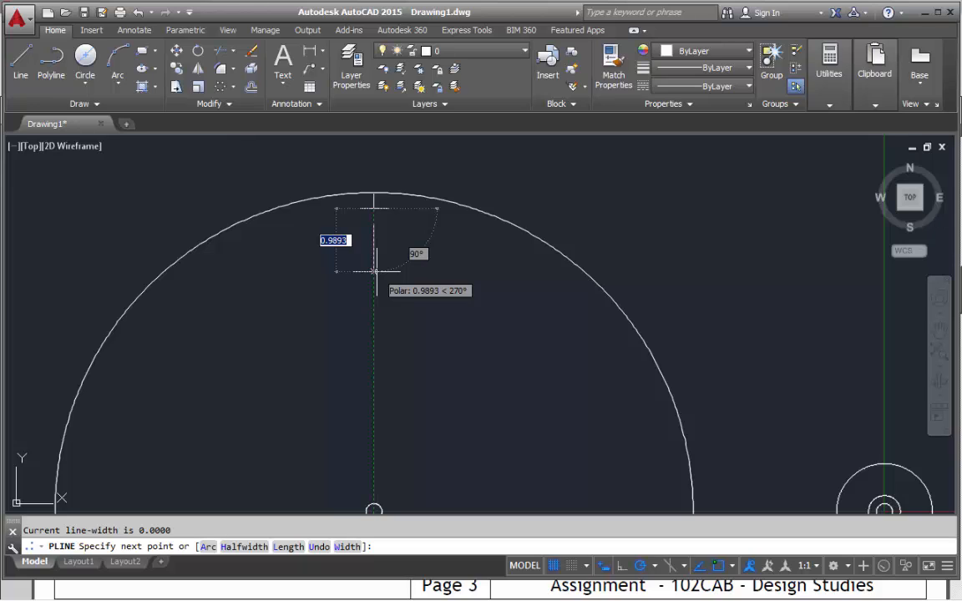
pyautogui.write('.2')
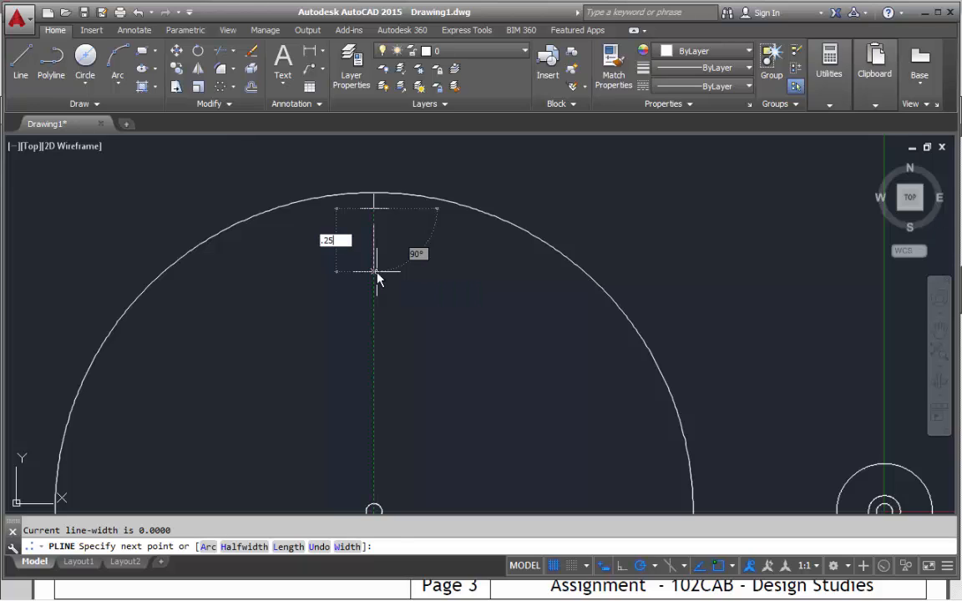
pyautogui.write('5')
pyautogui.press('Return')
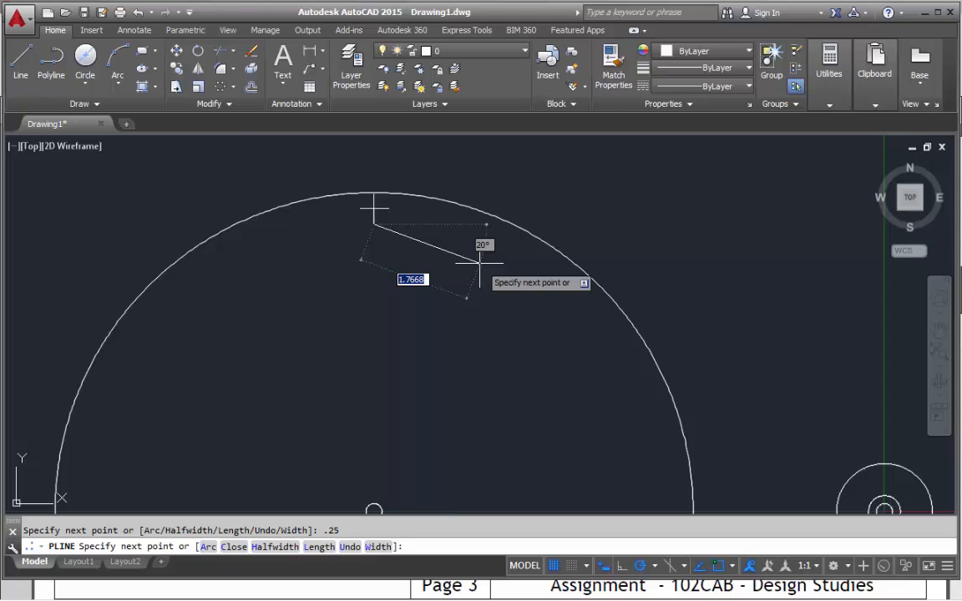
pyautogui.press('Return')
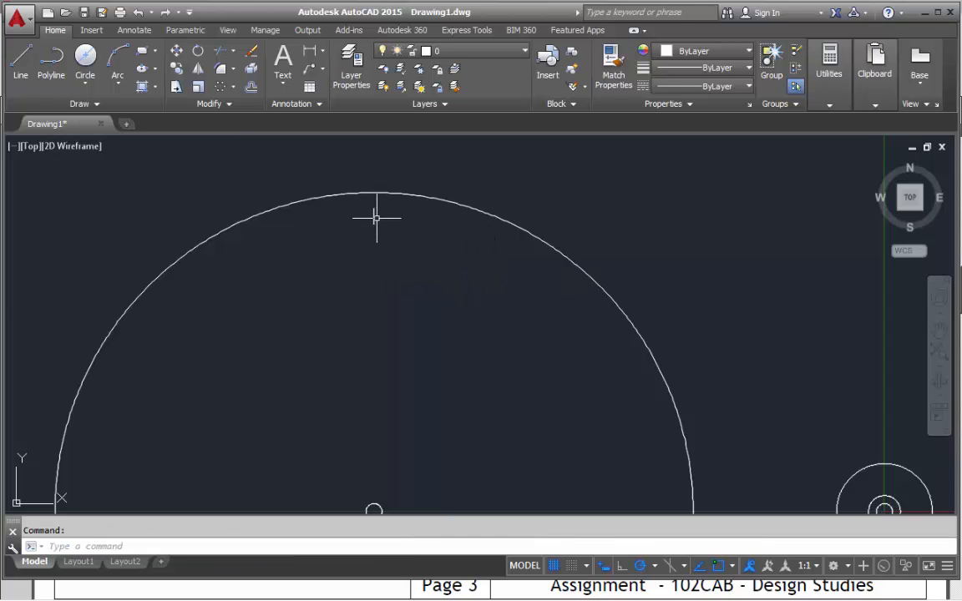
# Open the properties of the 0.25 mm marker polyline and set its global width to 0.1
pyautogui.click(374, 216)
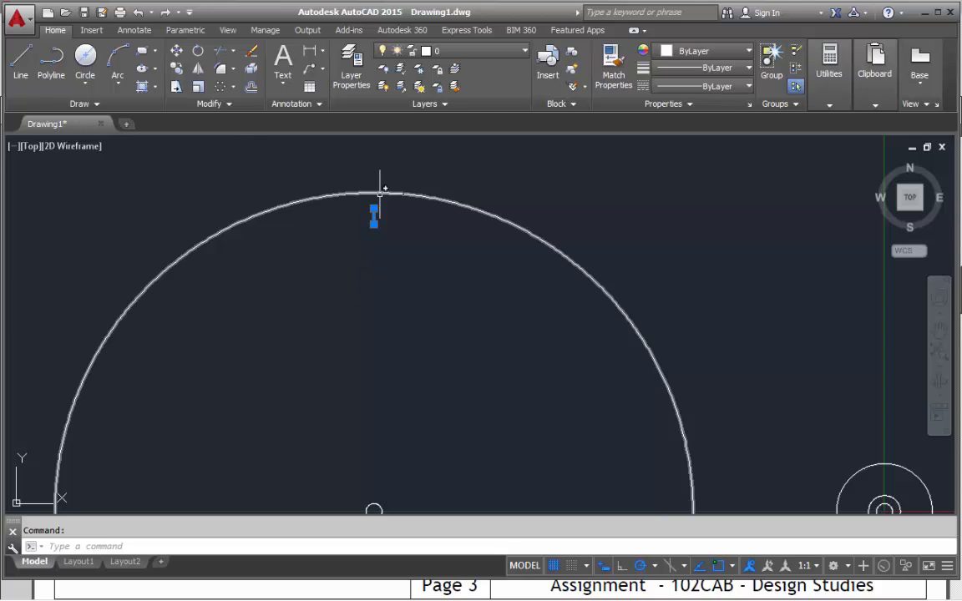
pyautogui.rightClick(374, 216)
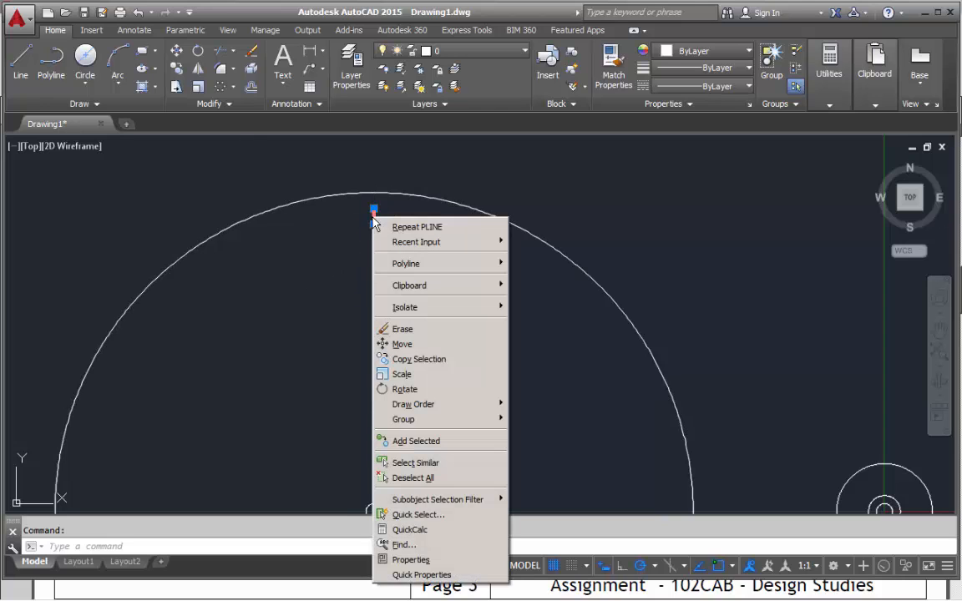
pyautogui.click(422, 563)
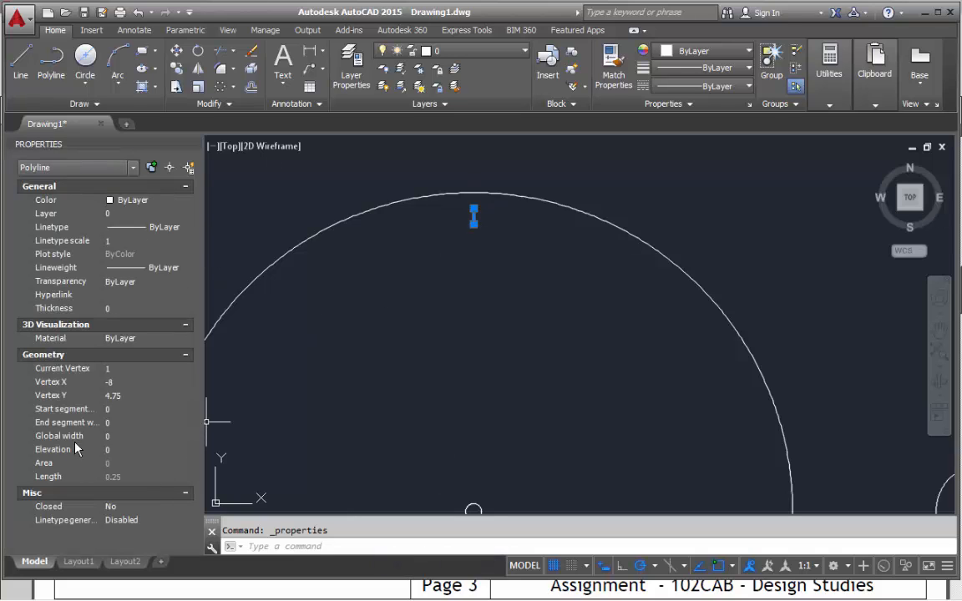
pyautogui.click(113, 436)
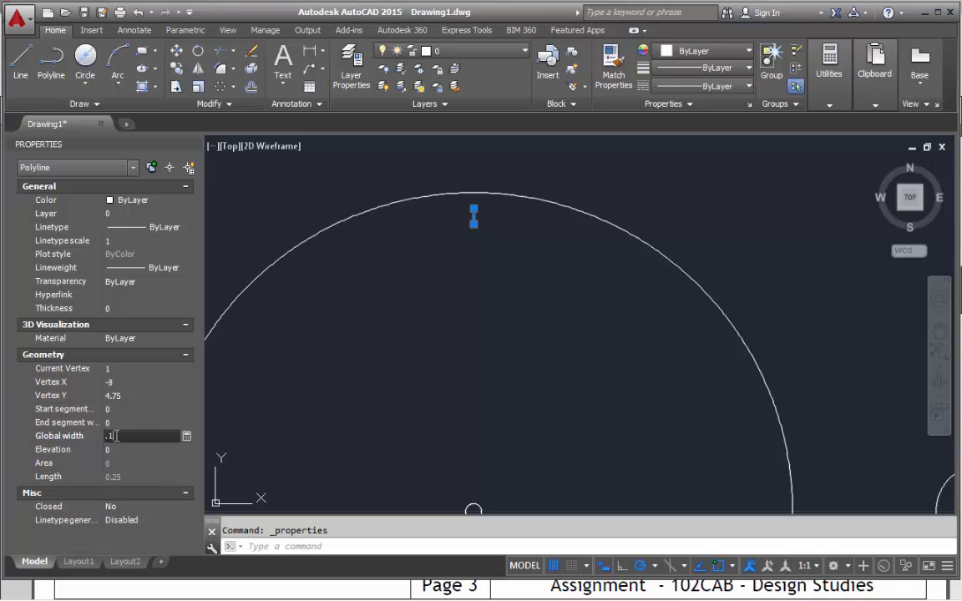
pyautogui.write('.1')
pyautogui.press('Return')
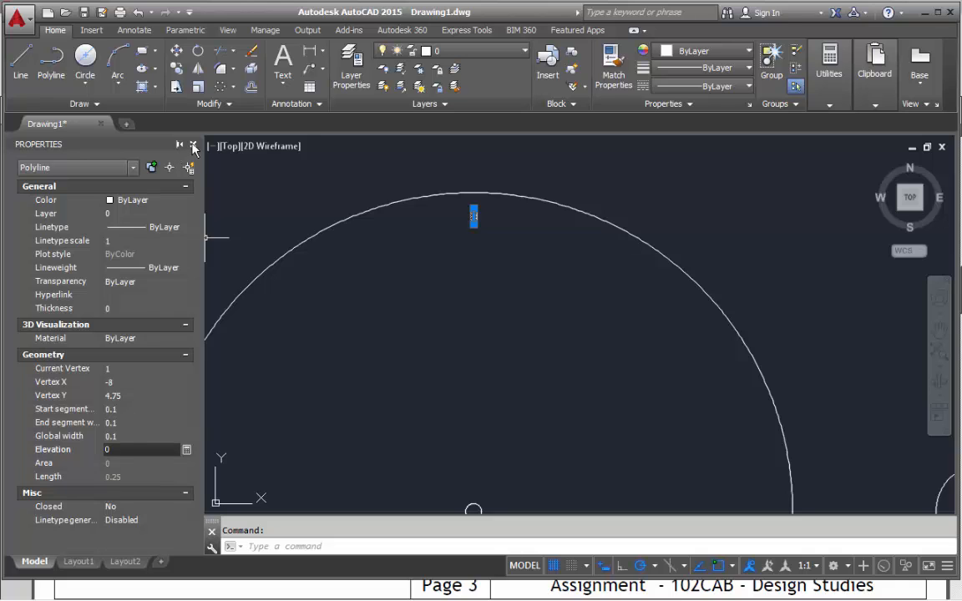
# Collapse the Properties palette, show it as an icon only, and deselect the marker polyline
pyautogui.click(179, 144)
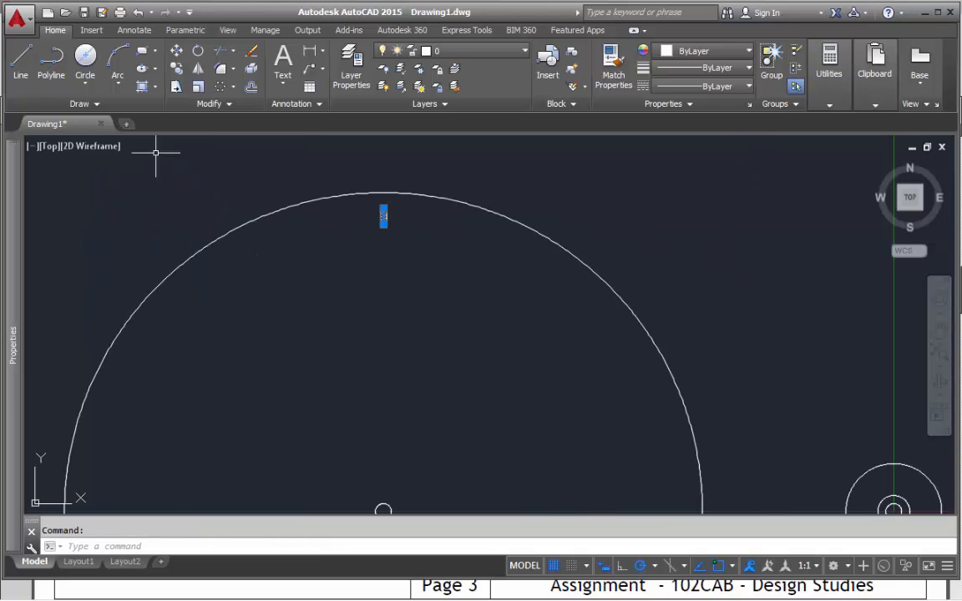
pyautogui.moveTo(15, 215)
pyautogui.rightClick(15, 236)
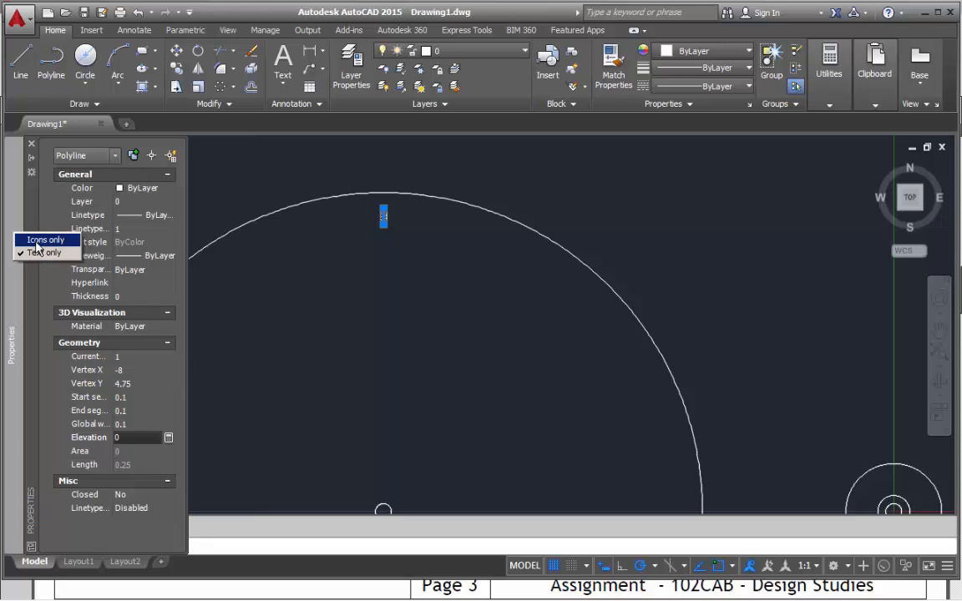
pyautogui.click(42, 240)
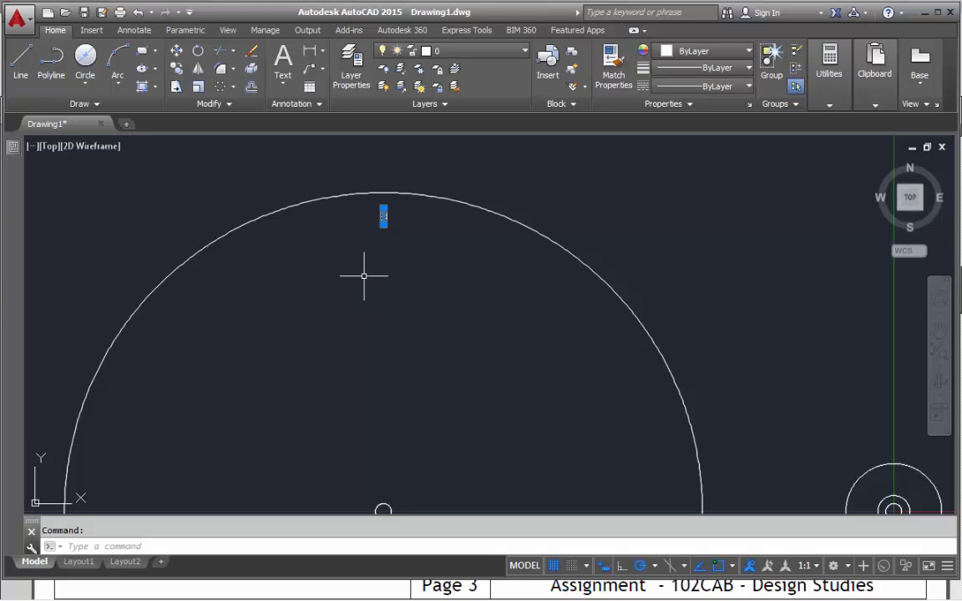
pyautogui.press('Escape')
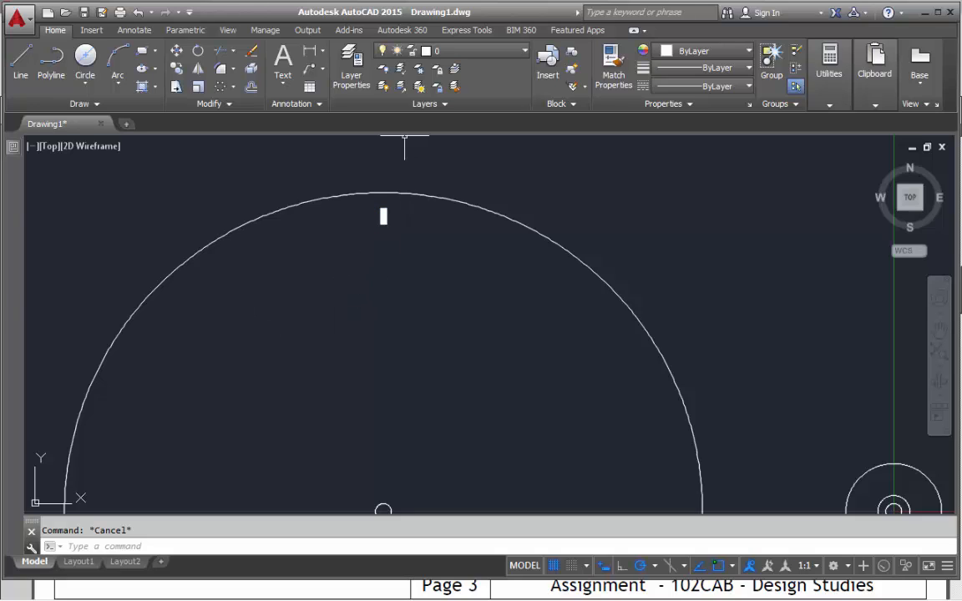
# Polar array the 0.25 mm marker polyline around the centre of the sub-dial at -8,0 with 30 items
pyautogui.scroll(-4, 386, 234)
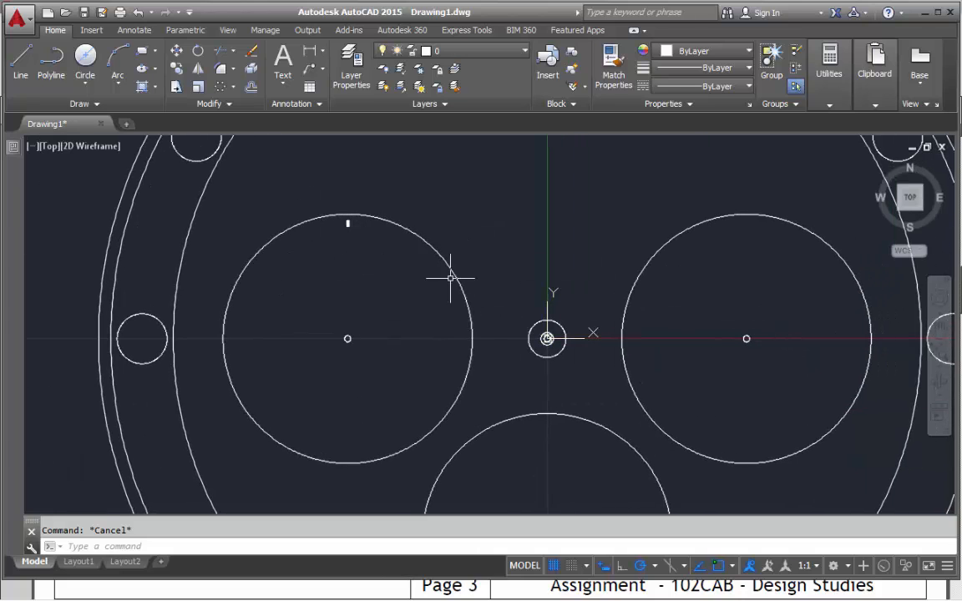
pyautogui.scroll(2, 644, 371)
pyautogui.moveTo(643, 372); pyautogui.dragTo(723, 408, button='middle')
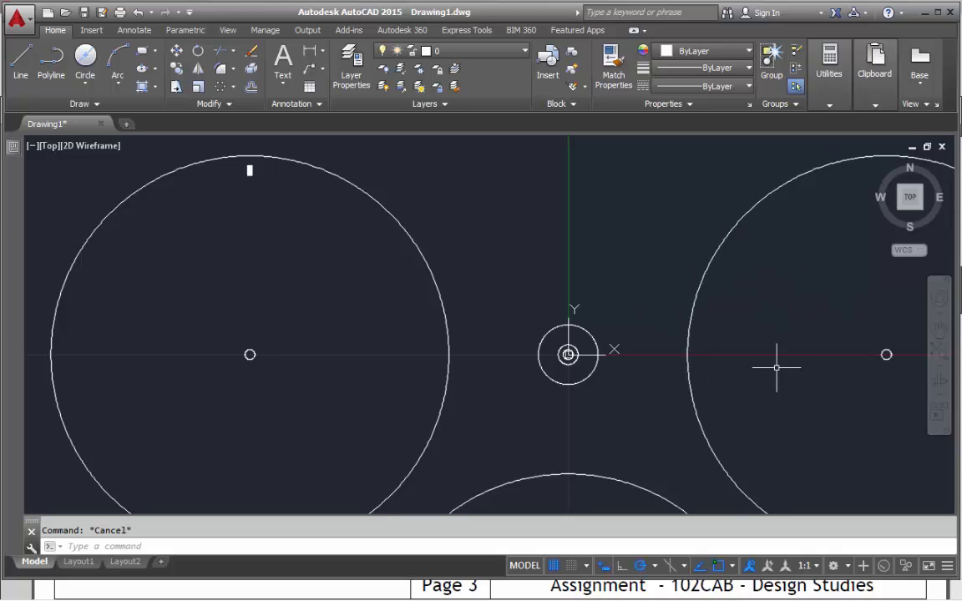
pyautogui.click(251, 170)
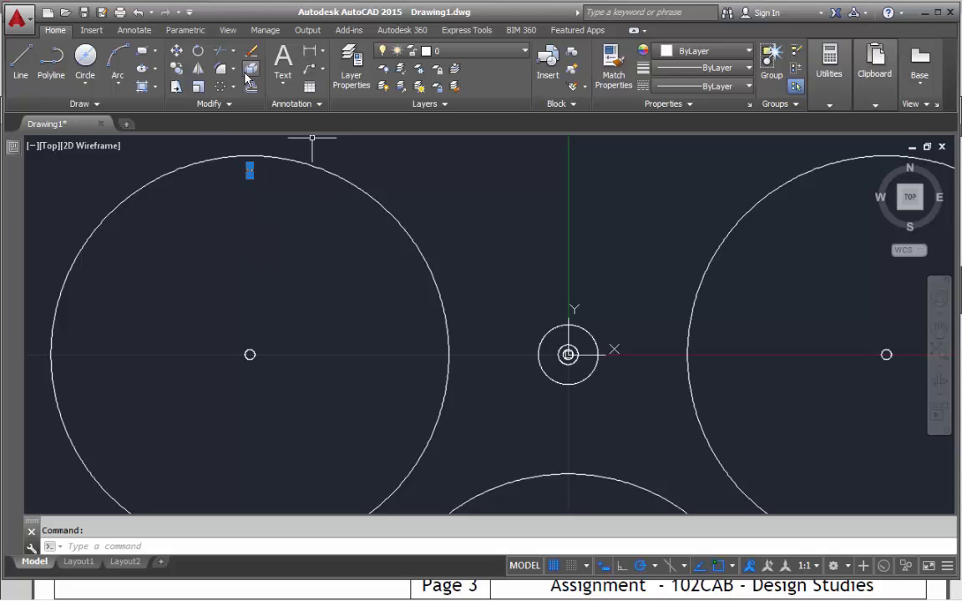
pyautogui.click(221, 89)
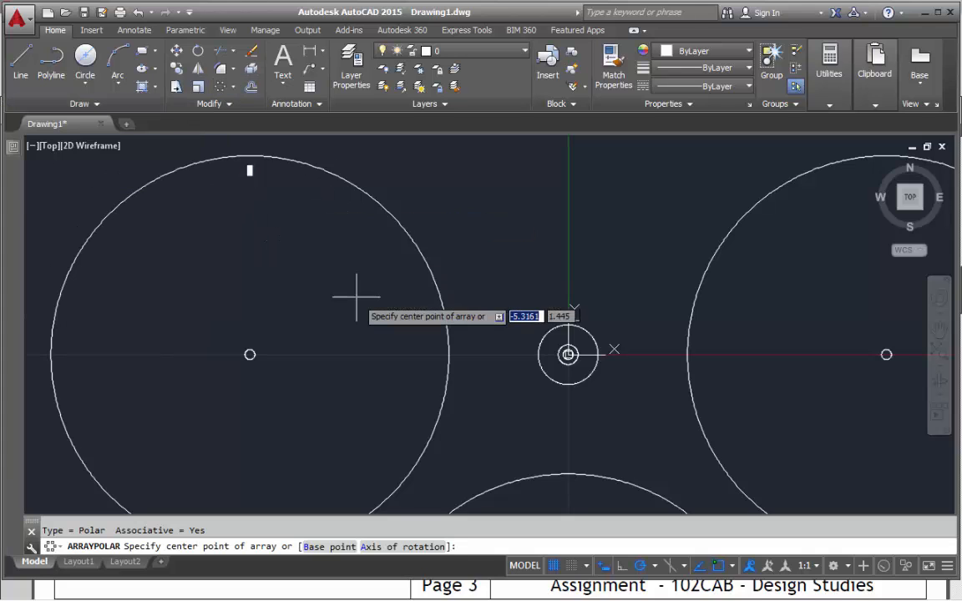
pyautogui.click(249, 355)
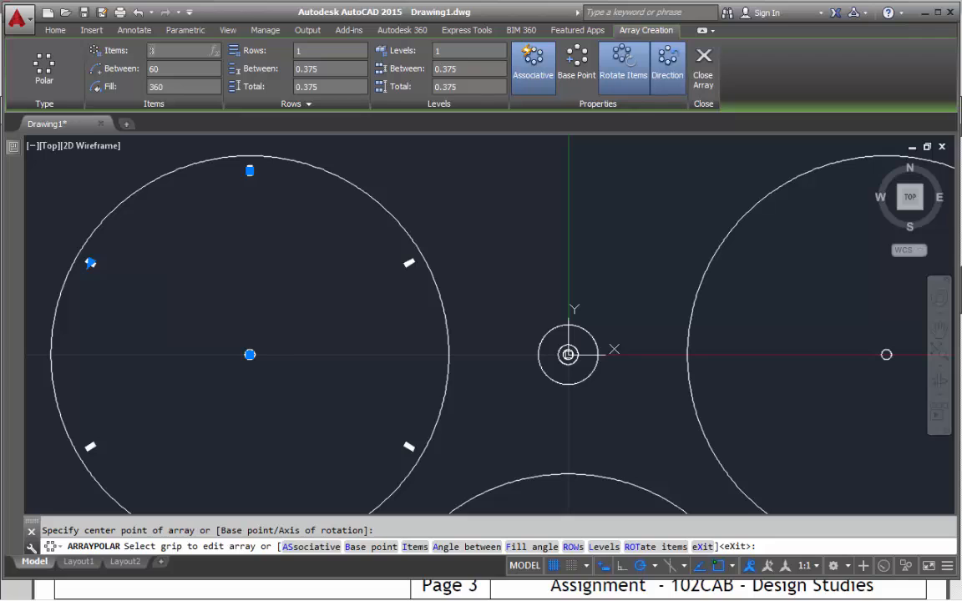
pyautogui.press('Return')
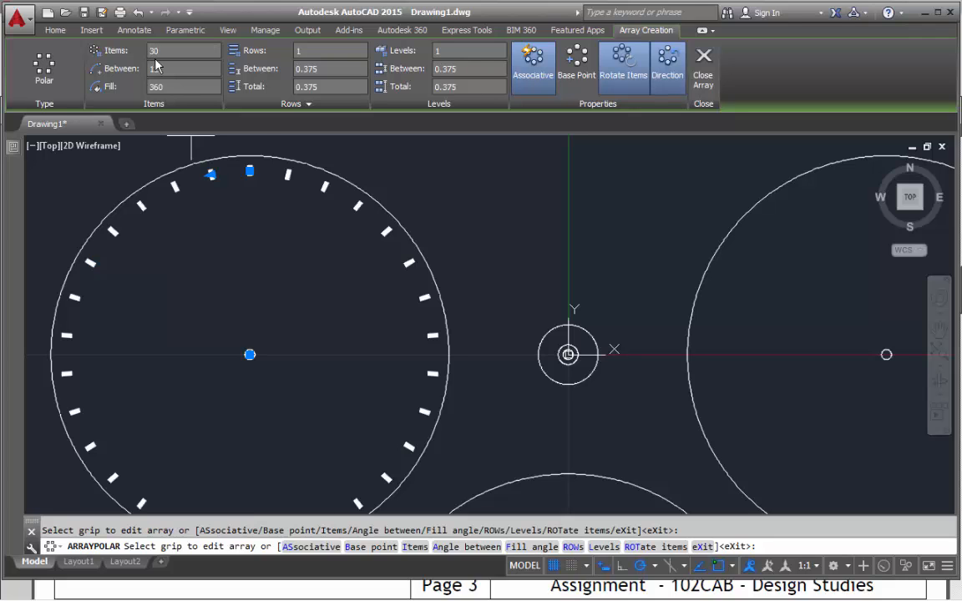
pyautogui.press('Escape')
# Copy the 30-marker array from the centre of its sub-dial to the centres of the other two sub-dials
pyautogui.scroll(-5, 301, 164)
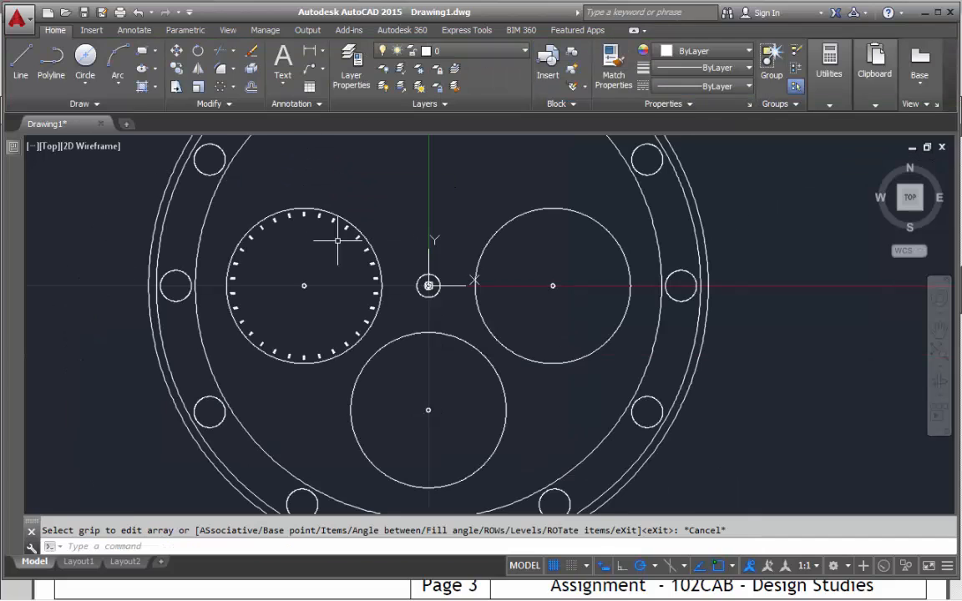
pyautogui.click(320, 217)
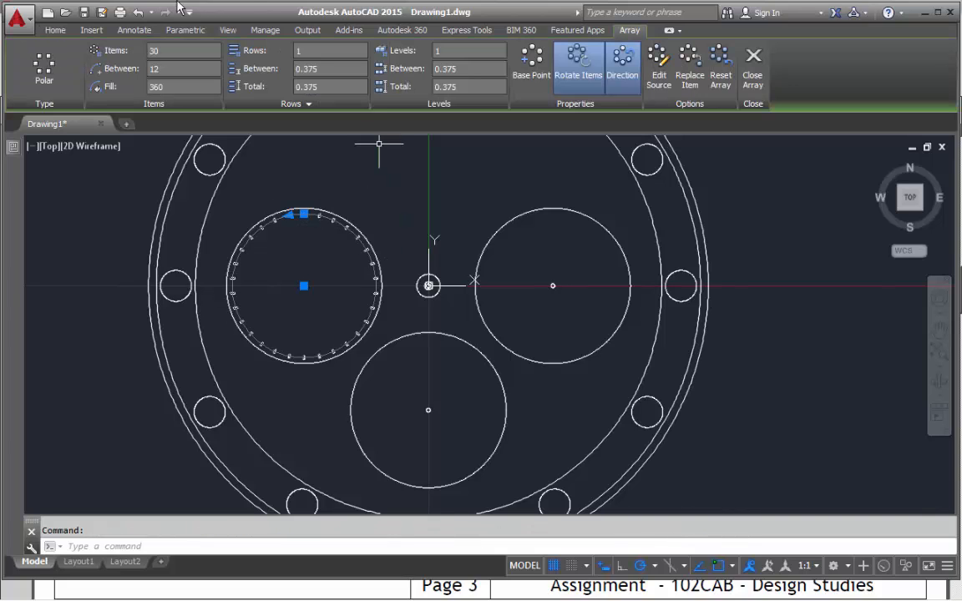
pyautogui.click(57, 31)
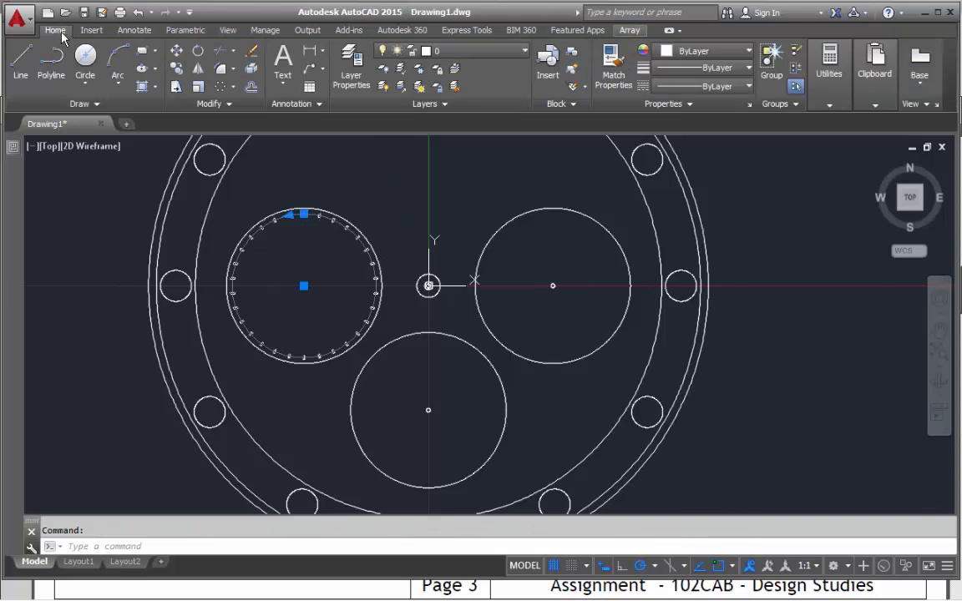
pyautogui.click(176, 72)
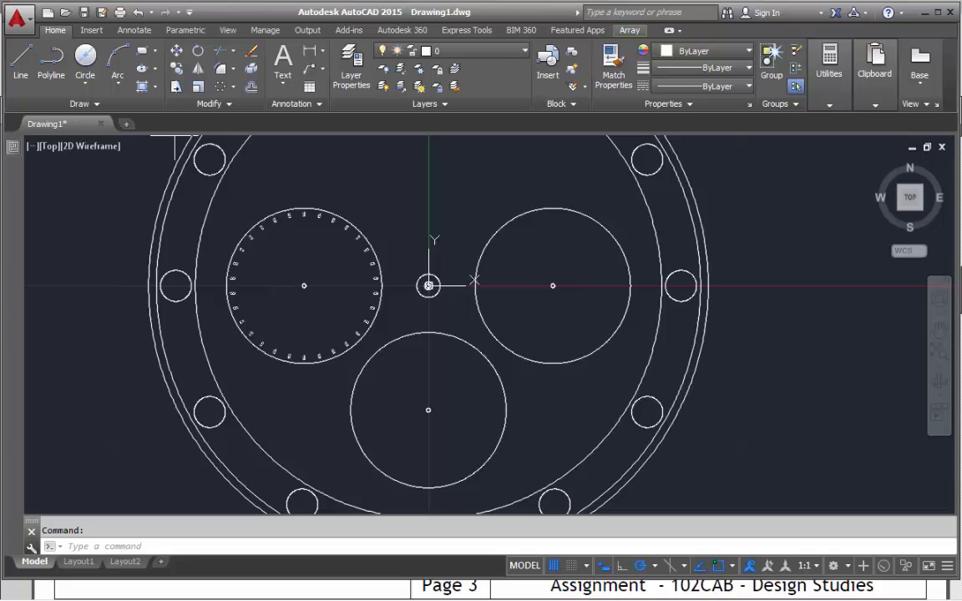
pyautogui.click(304, 285)
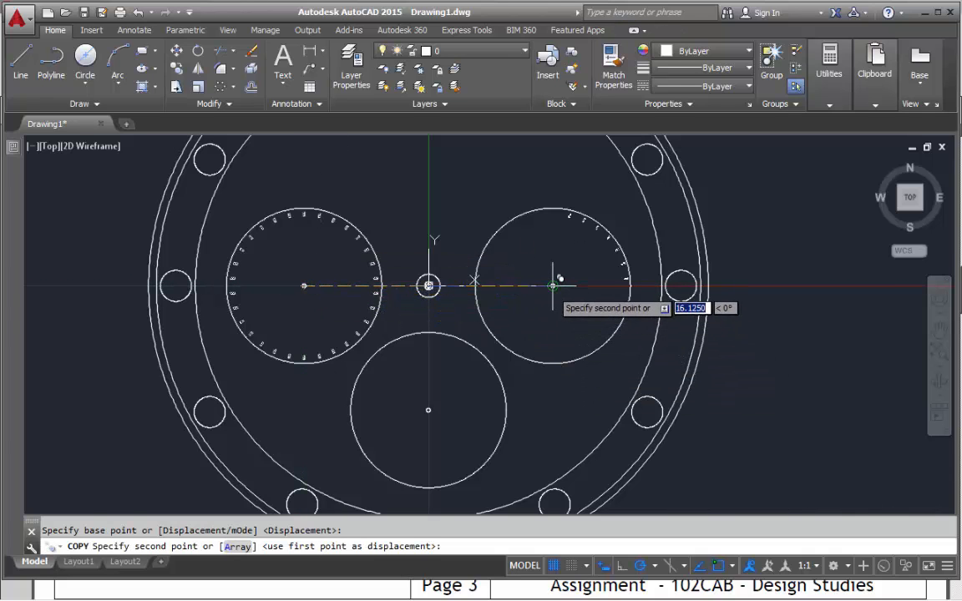
pyautogui.click(553, 285)
pyautogui.click(428, 410)
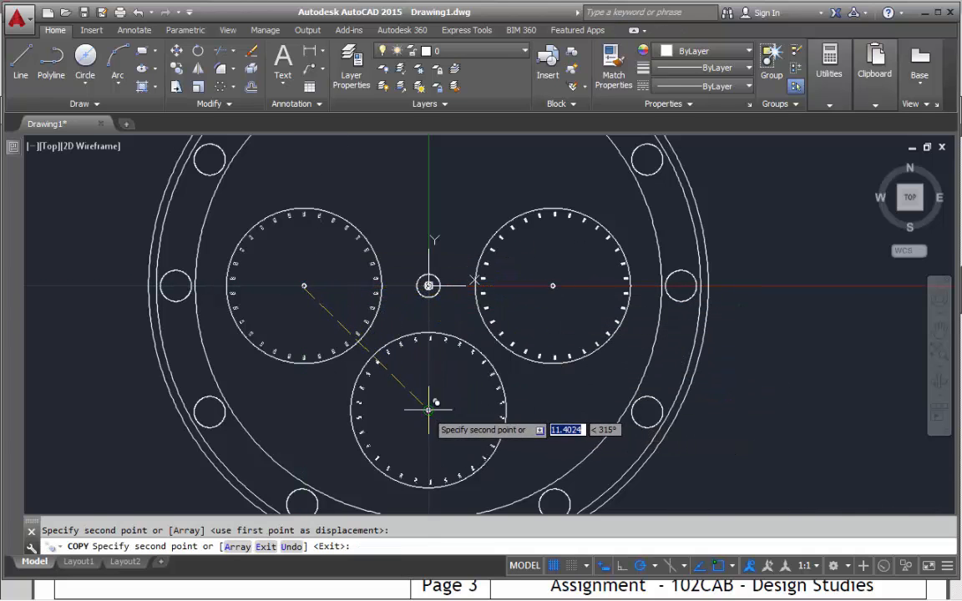
pyautogui.press('Escape')
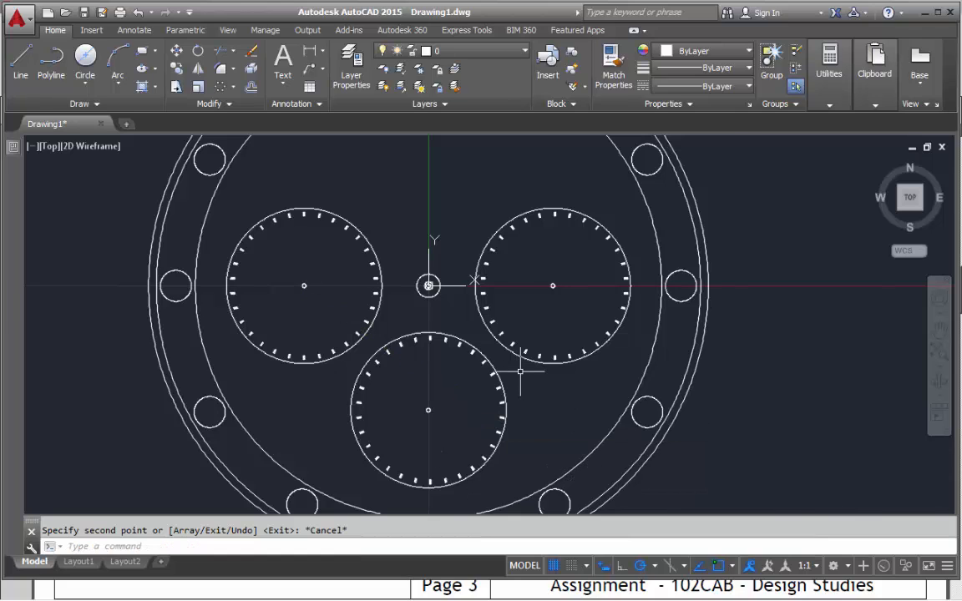
# Set the item count of the marker array in the sub-dial centred at 8,0 to 20
pyautogui.click(514, 227)
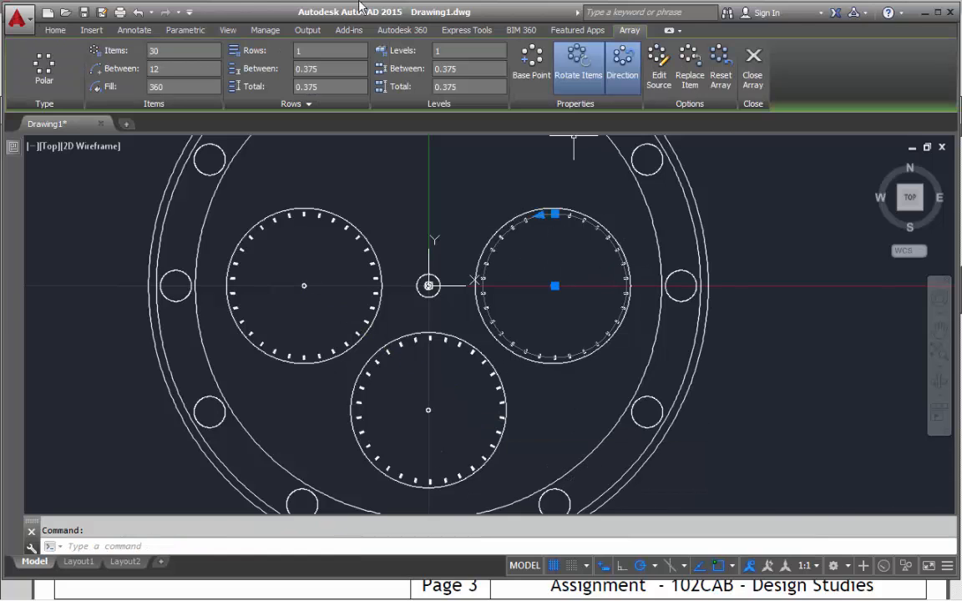
pyautogui.click(150, 51)
pyautogui.press('Return')
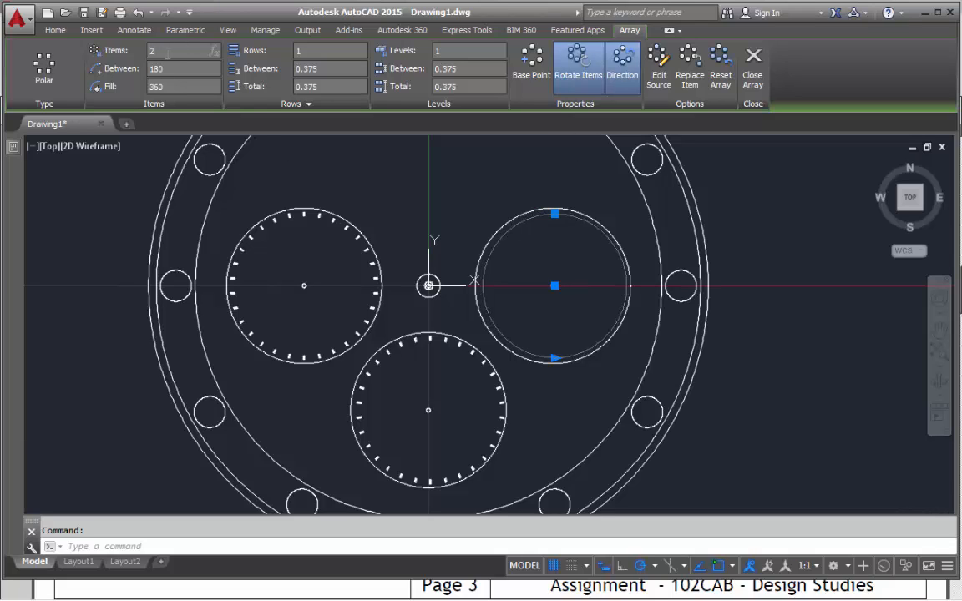
pyautogui.write('0')
pyautogui.press('Return')
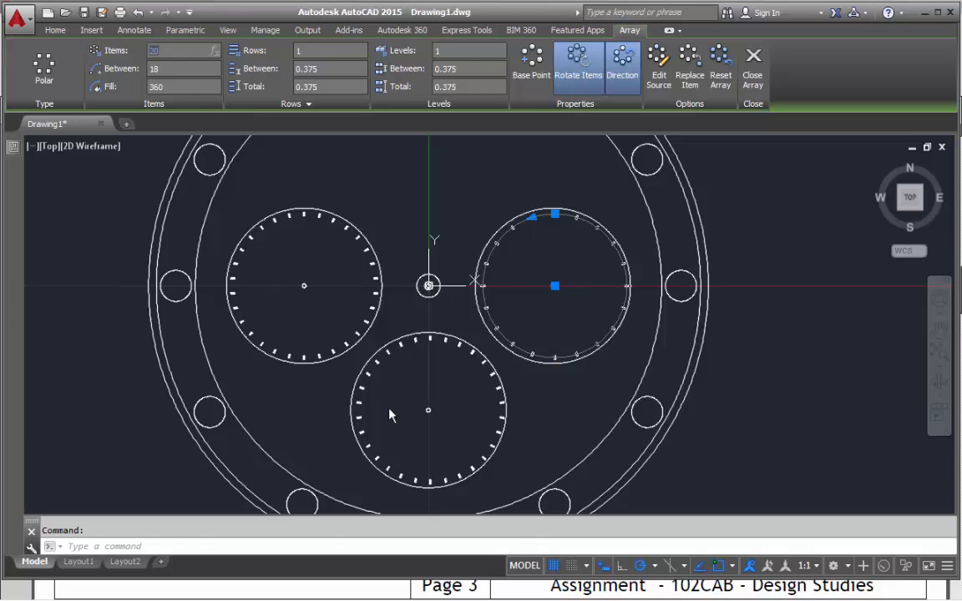
pyautogui.click(401, 373)
pyautogui.press('Escape')
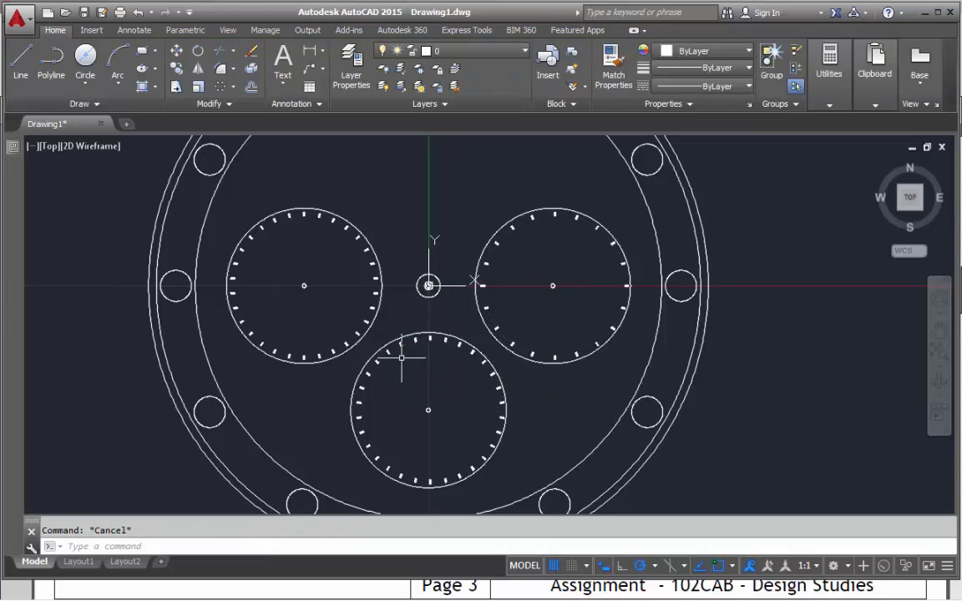
# Set the item count of the marker array in the lower sub-dial centred at 0,-8 to 60
pyautogui.click(401, 344)
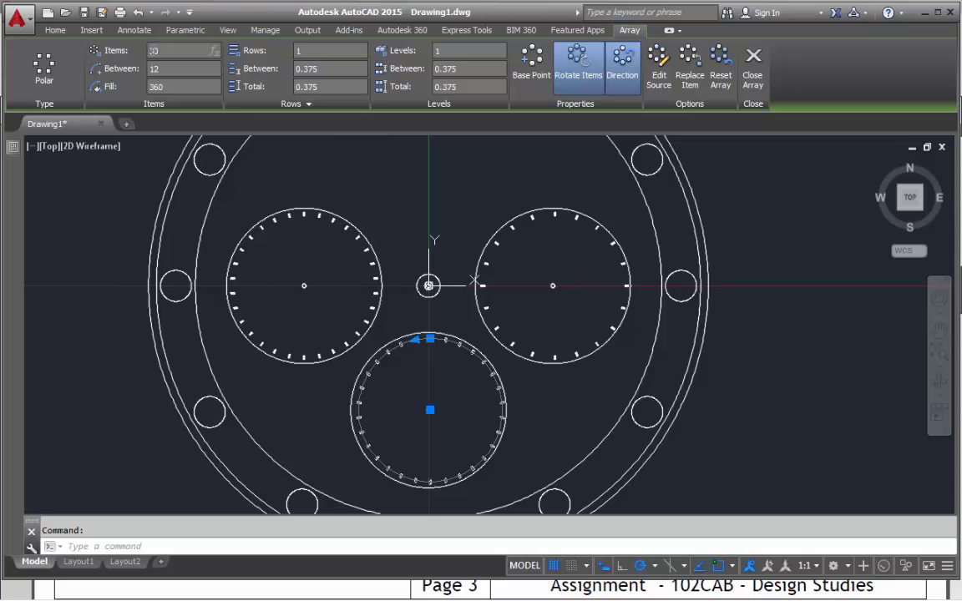
pyautogui.click(147, 52)
pyautogui.write('6')
pyautogui.press('Return')
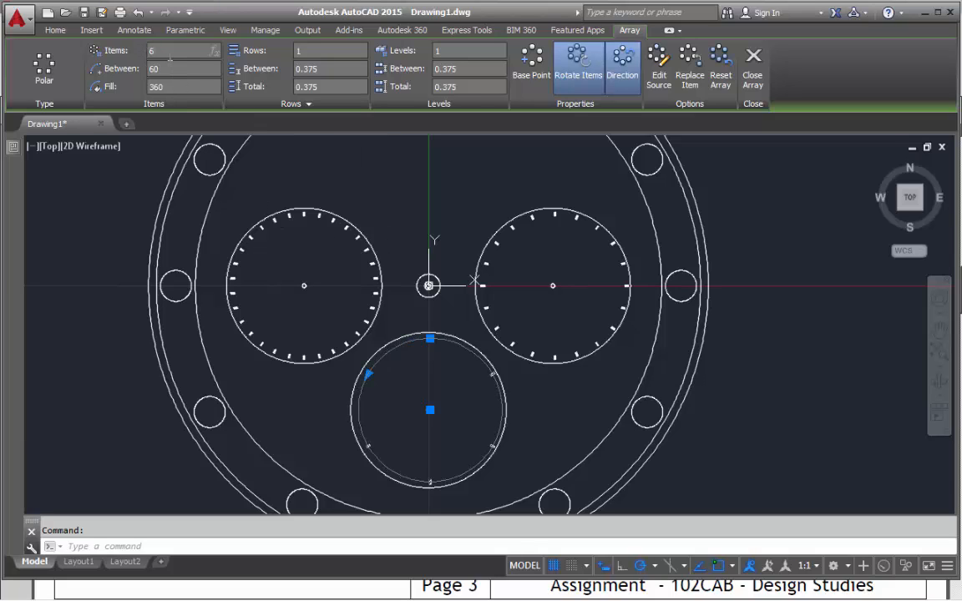
pyautogui.write('0')
pyautogui.press('Return')
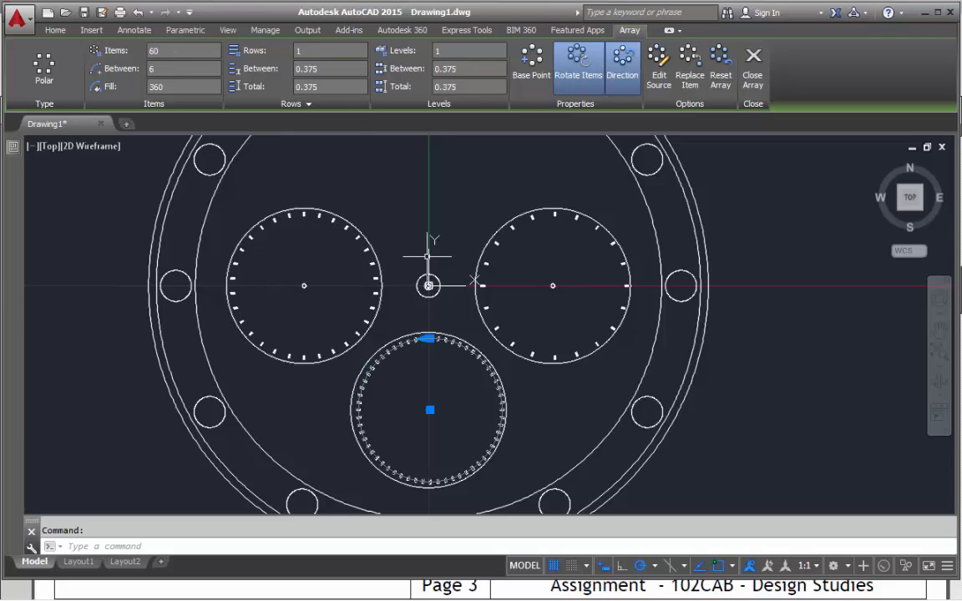
pyautogui.press('Escape')
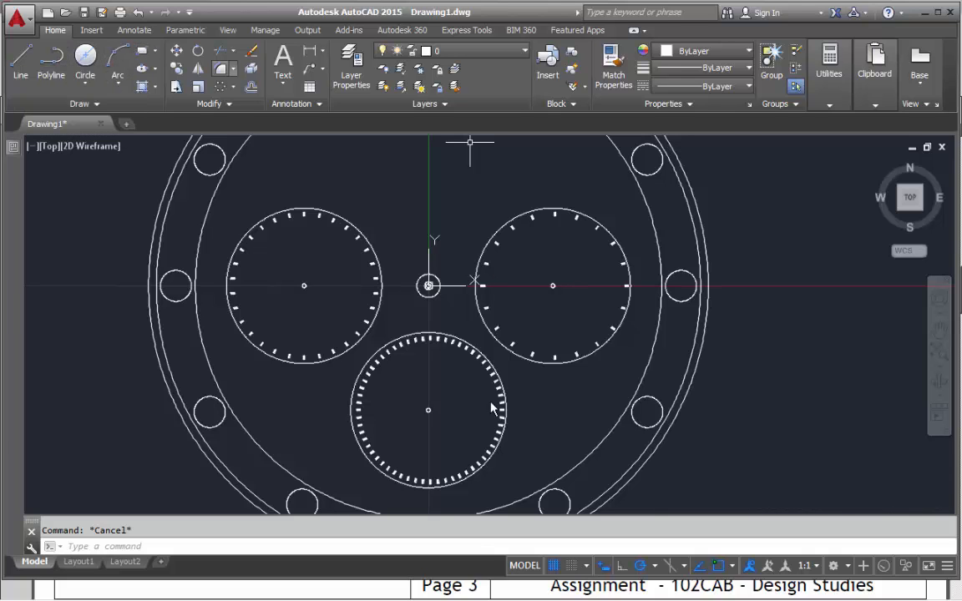
# Check instruction 8 in the FEIKO PDF, then in AutoCAD draw a 2.5 by 1.5 mm rectangle from first corner 4,-0.75
pyautogui.click(559, 595)
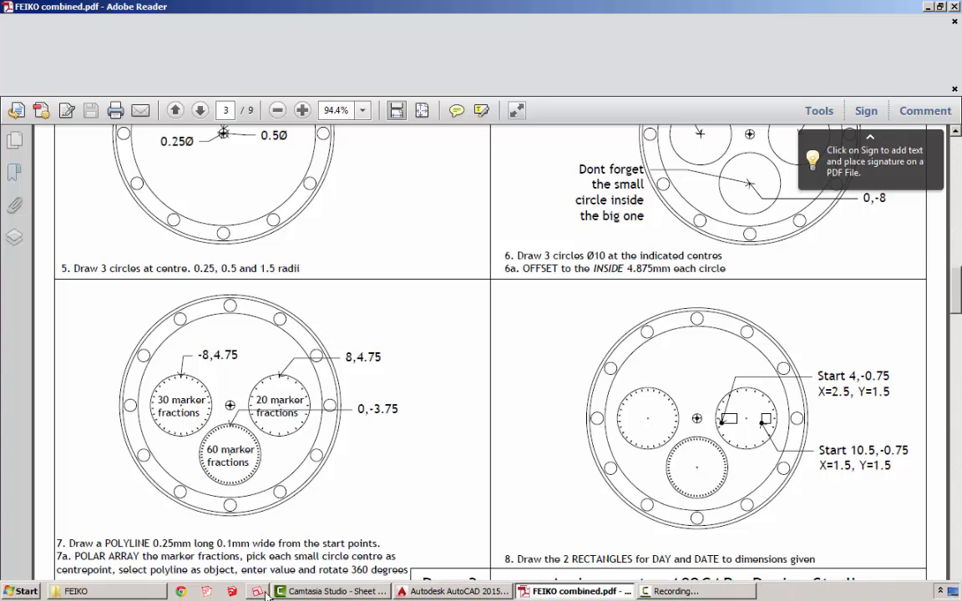
pyautogui.click(434, 592)
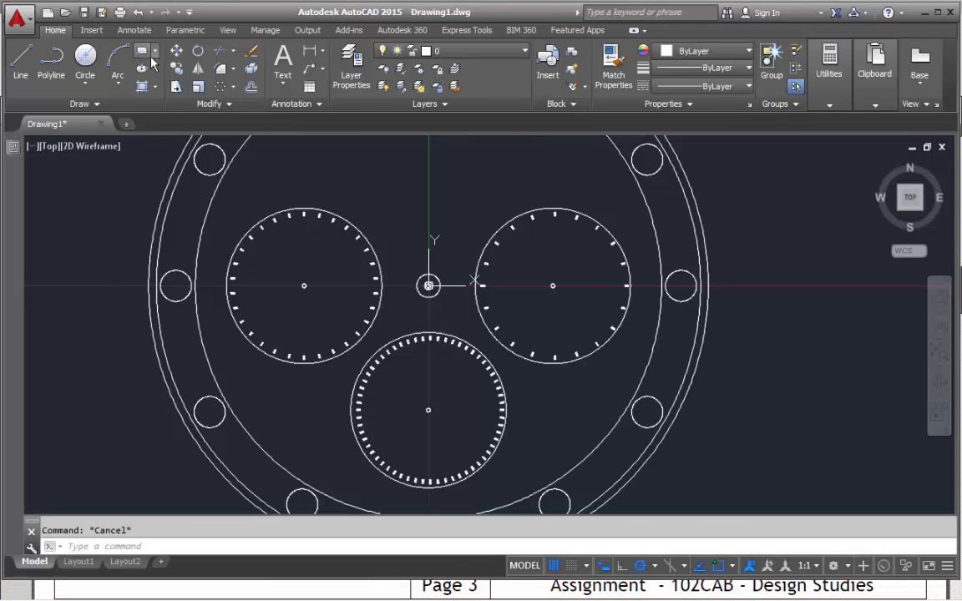
pyautogui.click(143, 51)
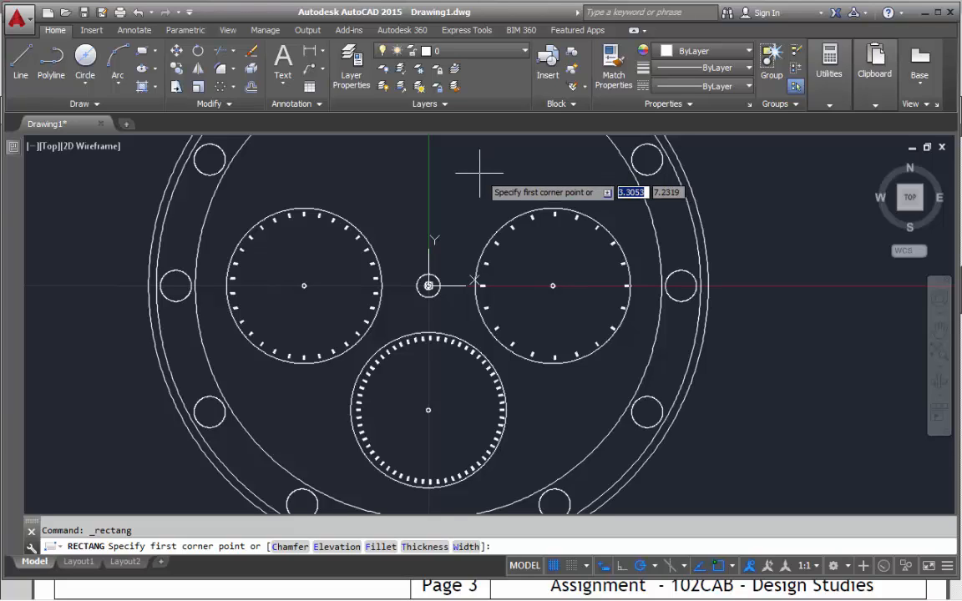
pyautogui.write('4')
pyautogui.press('Tab')
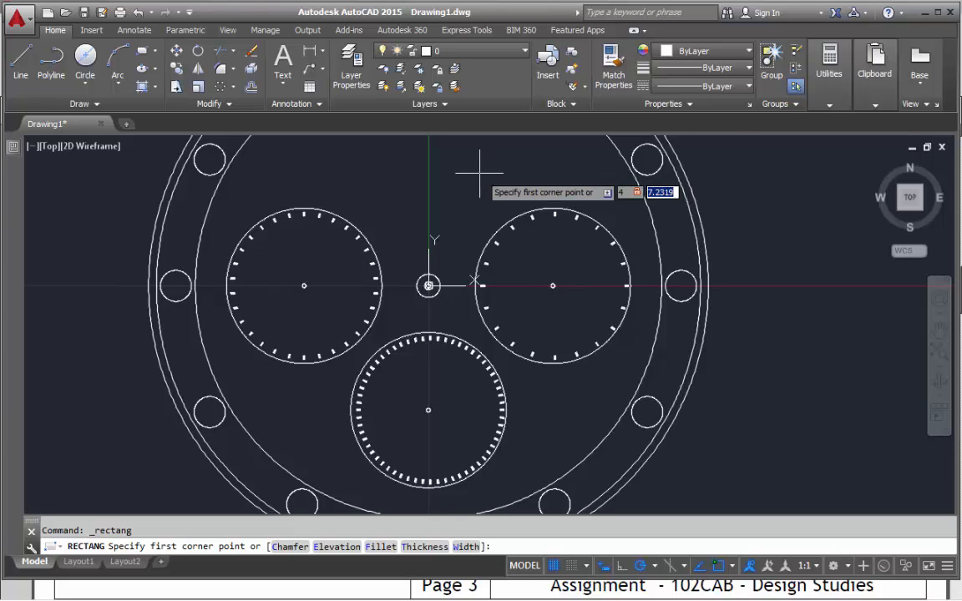
pyautogui.write('-')
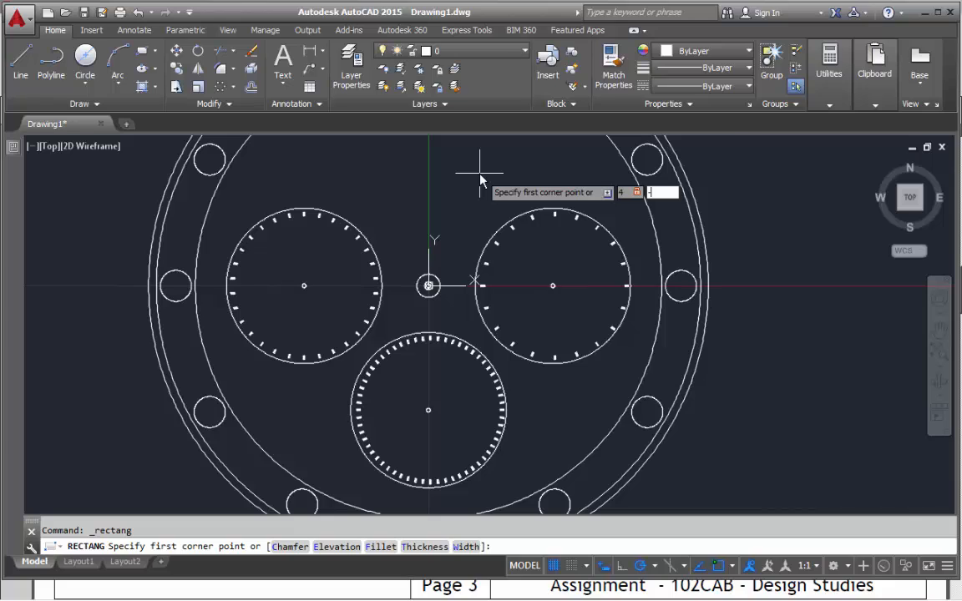
pyautogui.write('.75')
pyautogui.press('Return')
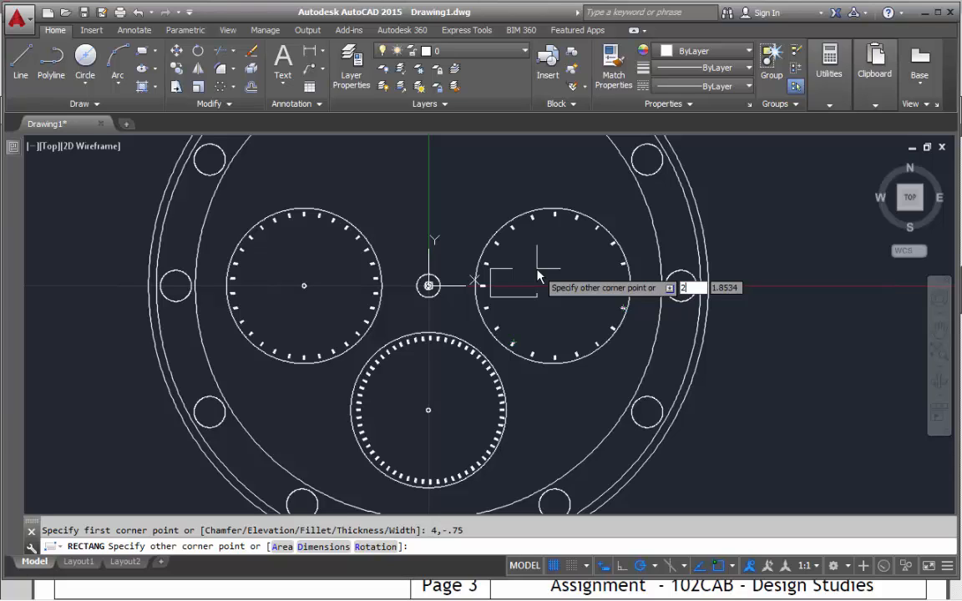
pyautogui.write('2.5')
pyautogui.press('Tab')
pyautogui.write('1')
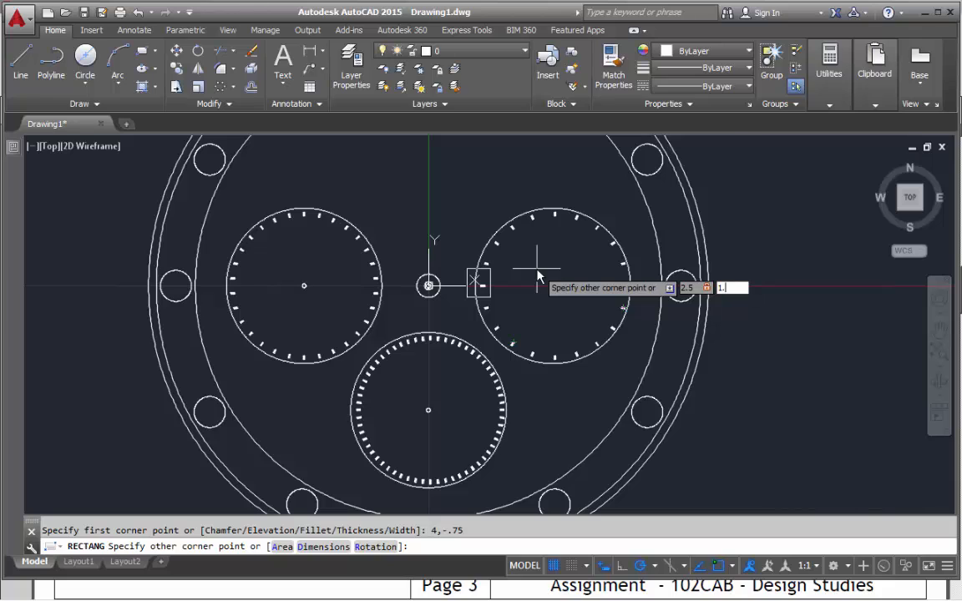
pyautogui.press('Return')
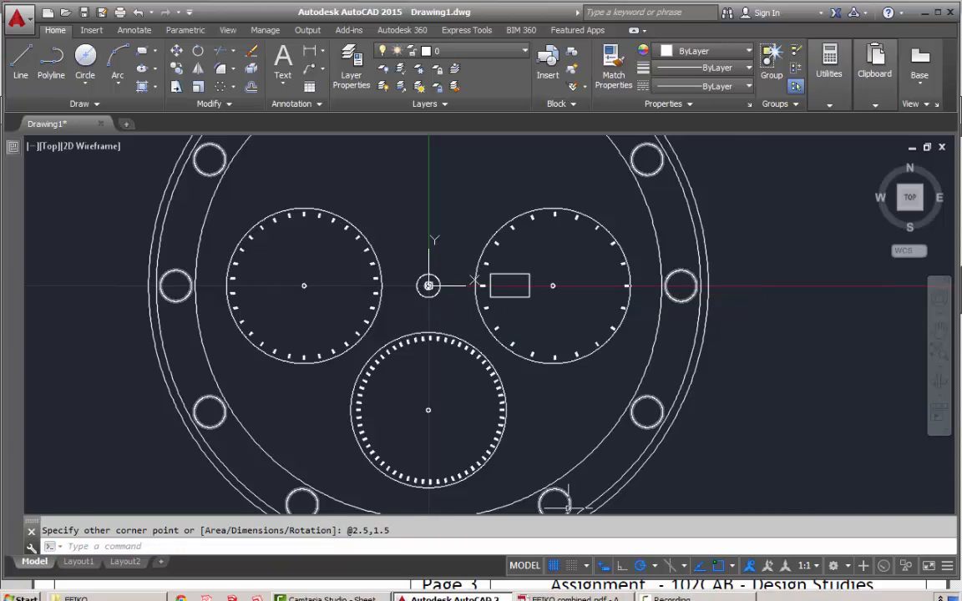
# Check instruction 8 in the FEIKO PDF, then in AutoCAD draw a 1.5 by 1.5 mm rectangle from first corner 10.5,-0.75
pyautogui.click(544, 593)
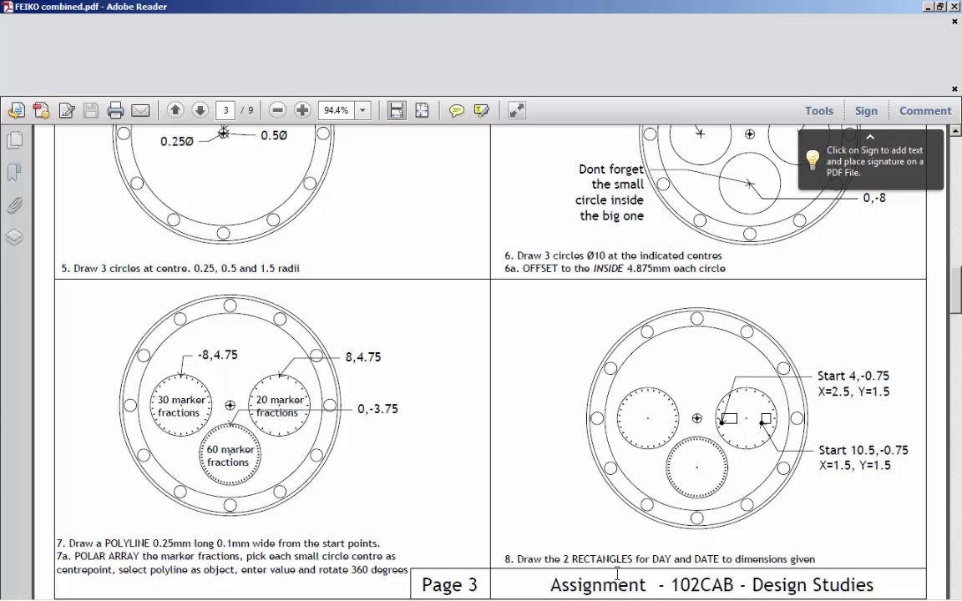
pyautogui.click(455, 591)
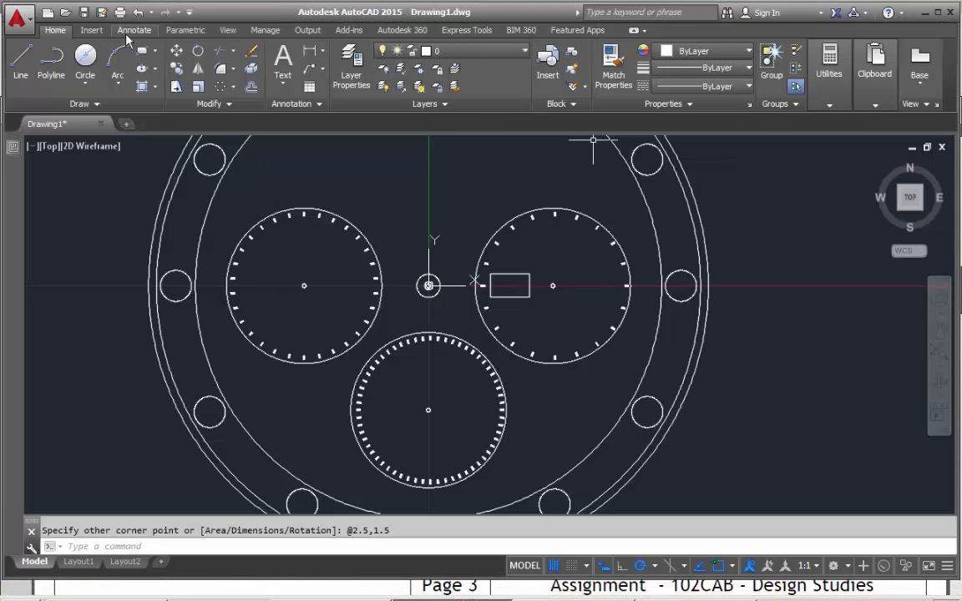
pyautogui.rightClick(569, 310)
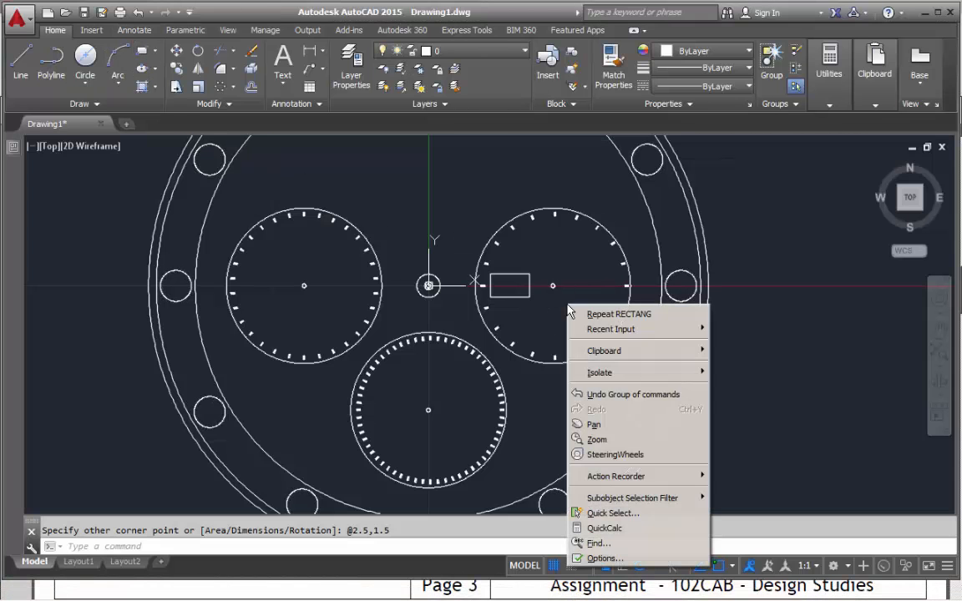
pyautogui.click(619, 316)
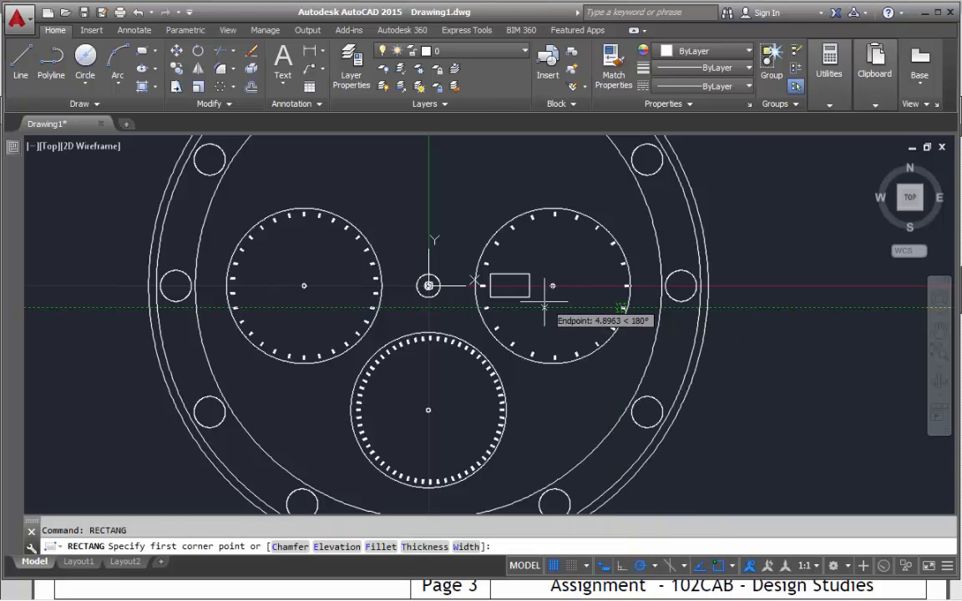
pyautogui.write('10')
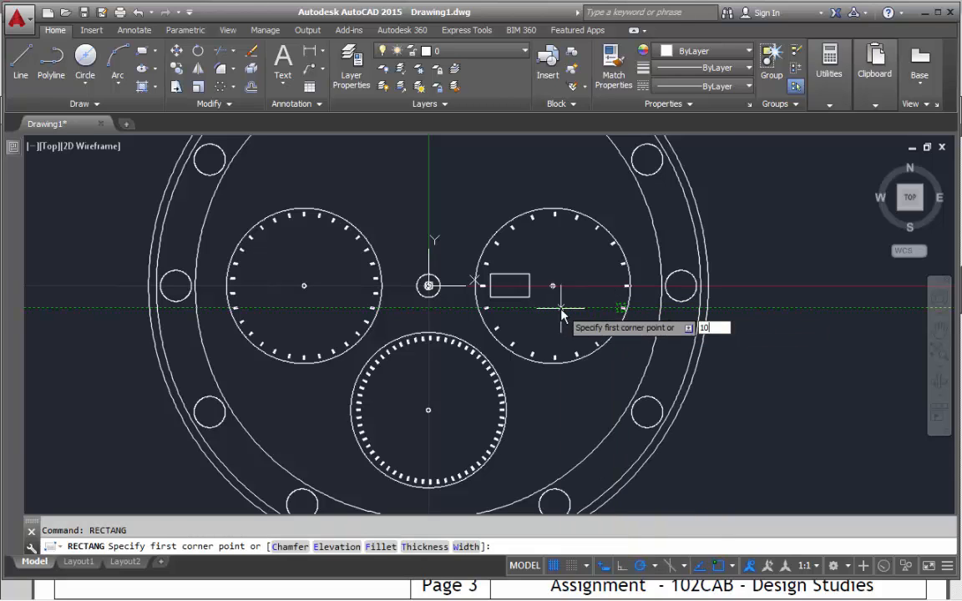
pyautogui.write('.5')
pyautogui.press('Tab')
pyautogui.write('-')
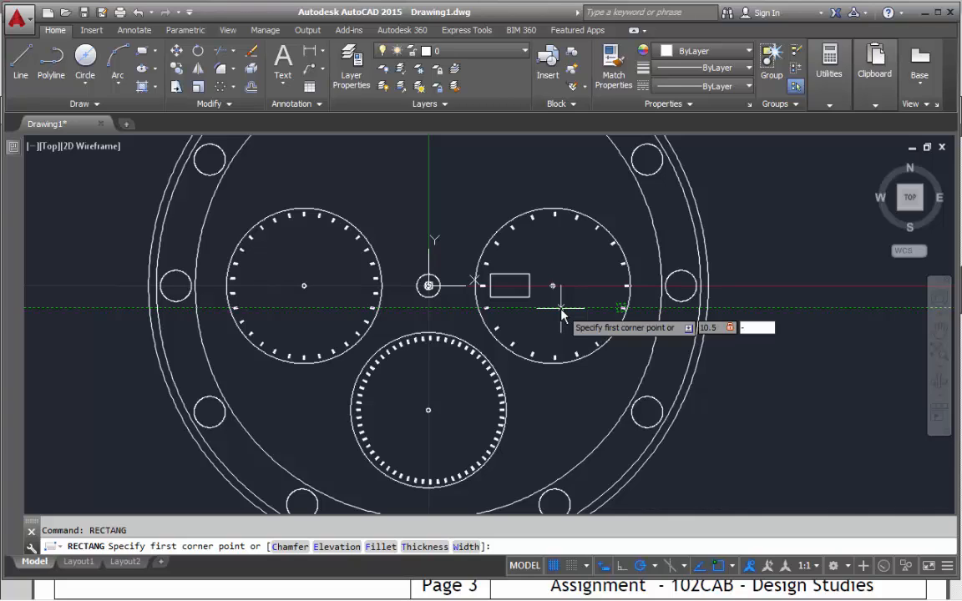
pyautogui.write('.75')
pyautogui.press('Return')
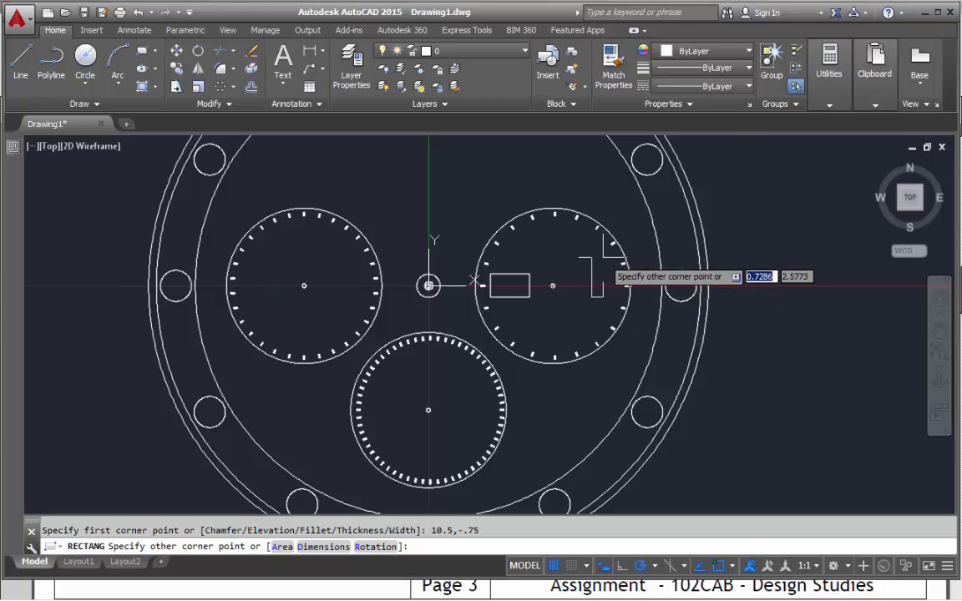
pyautogui.write('1.5')
pyautogui.press('Tab')
pyautogui.write('1')
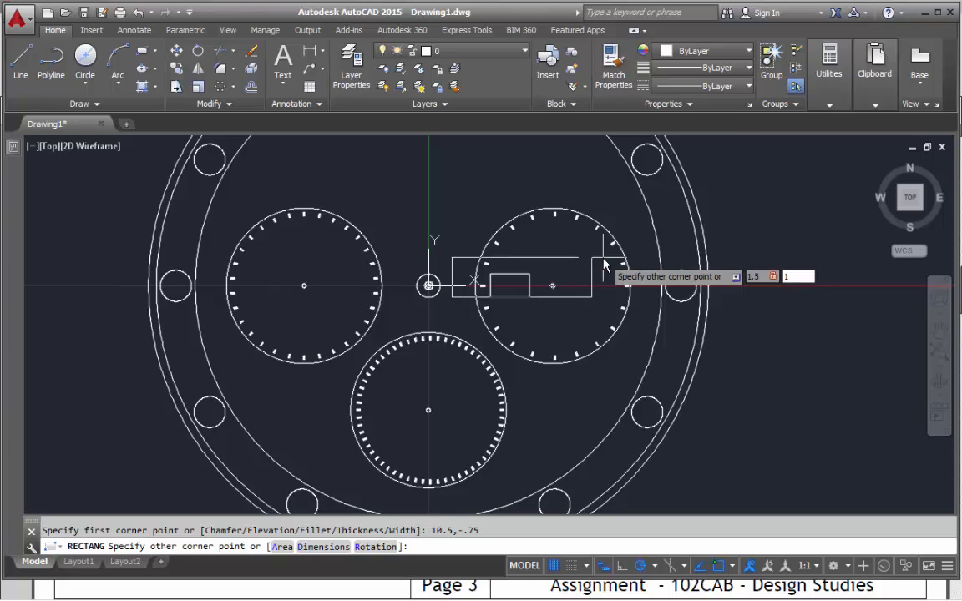
pyautogui.write('.5')
pyautogui.press('Return')
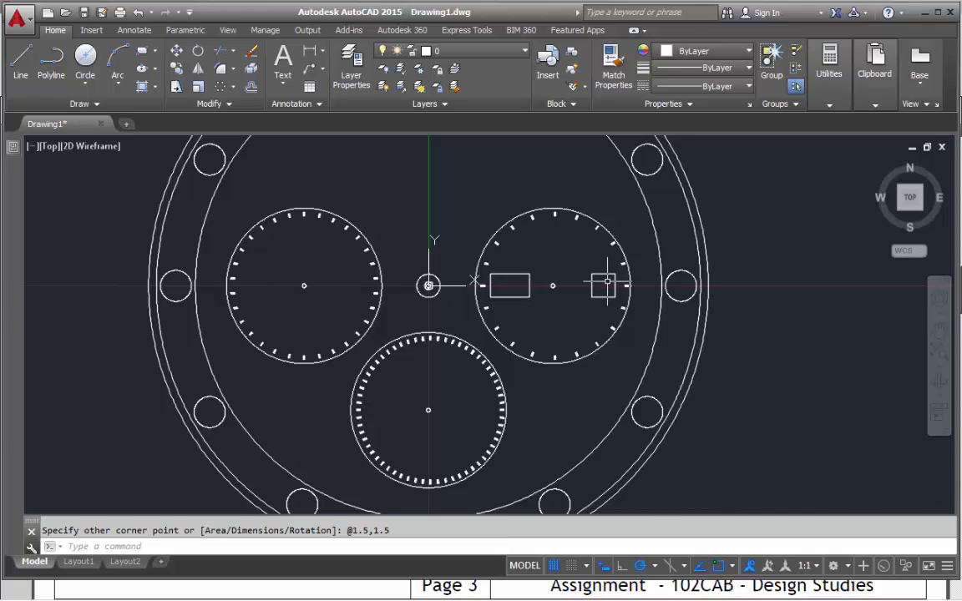
# Switch to the FEIKO PDF and examine instructions 9 and 10 on page 4 for the dial text
pyautogui.moveTo(512, 594)
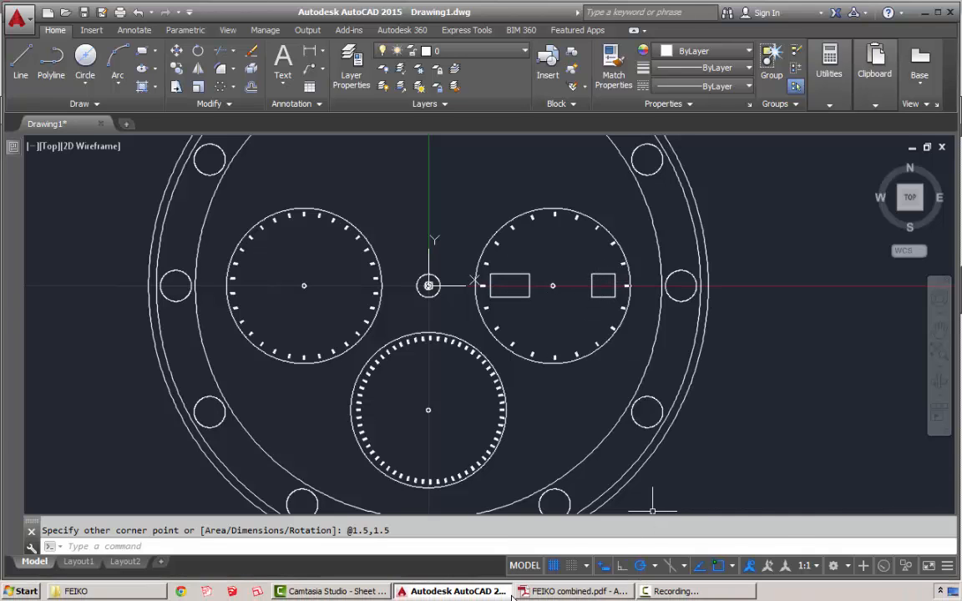
pyautogui.click(559, 594)
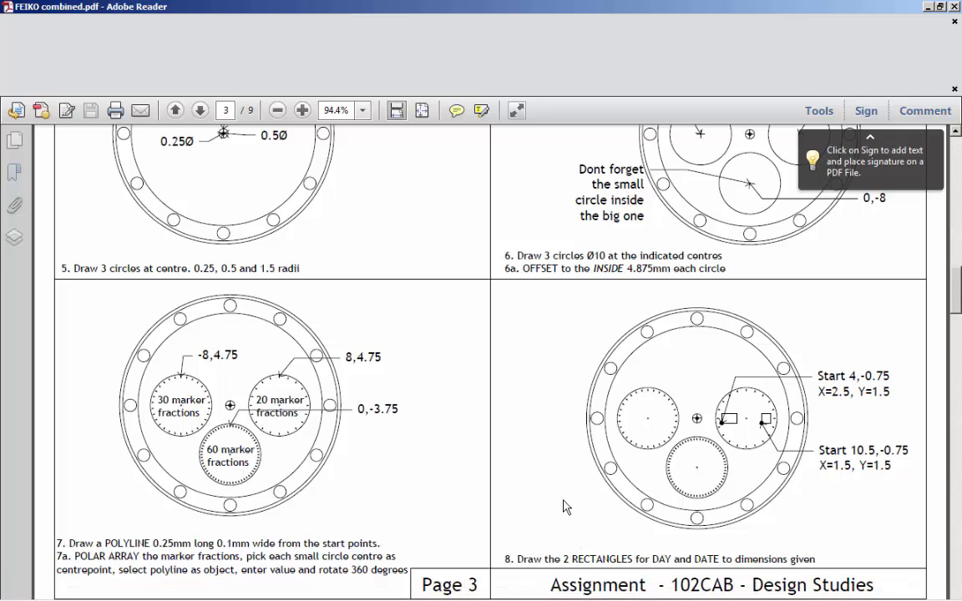
pyautogui.scroll(-8, 558, 454)
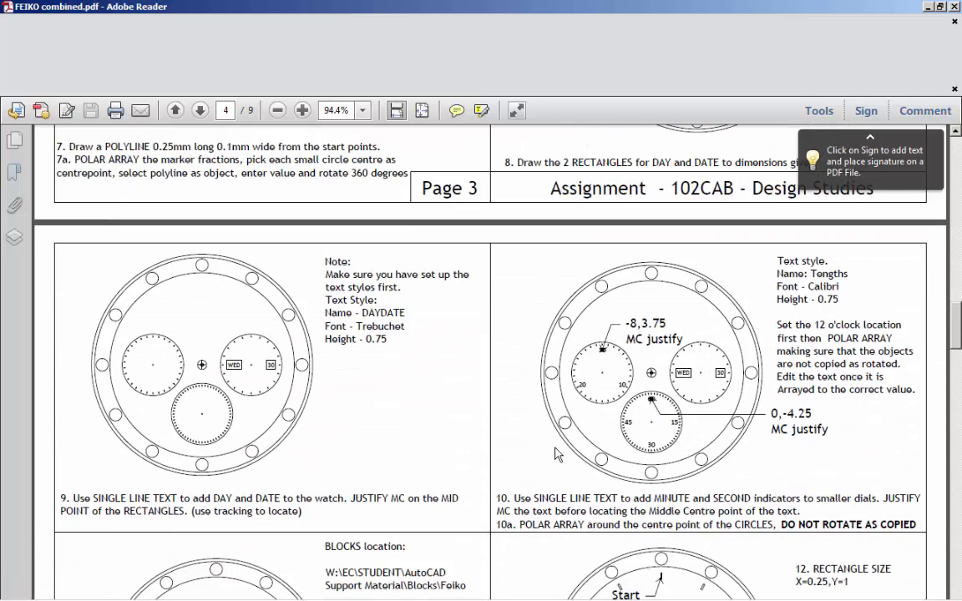